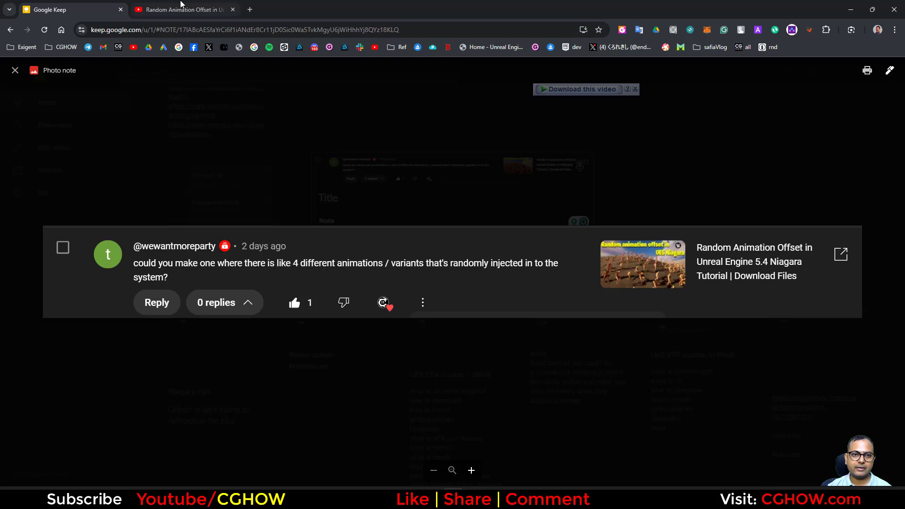
Review the YouTube short and full tutorial on random animation offset in Niagara, and close the video.
{"action": "left_click", "coordinate": [180, 6]}
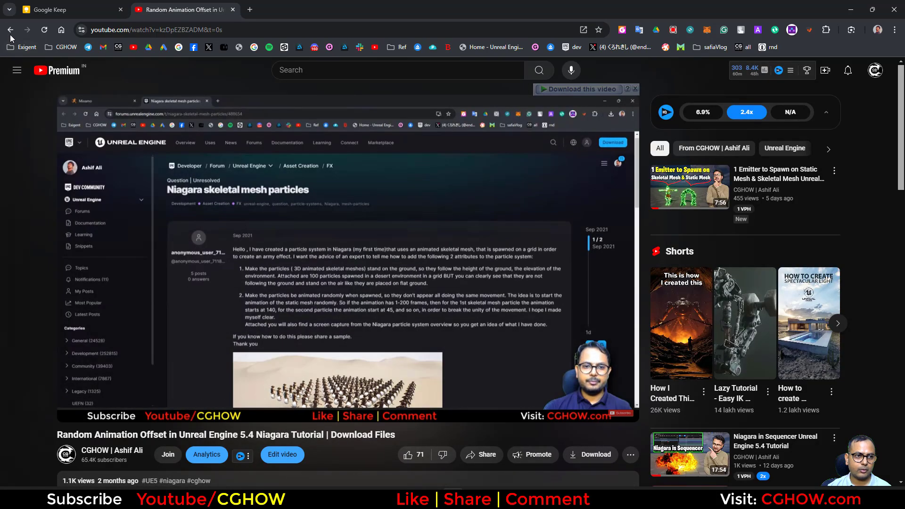
{"action": "left_click", "coordinate": [10, 30]}
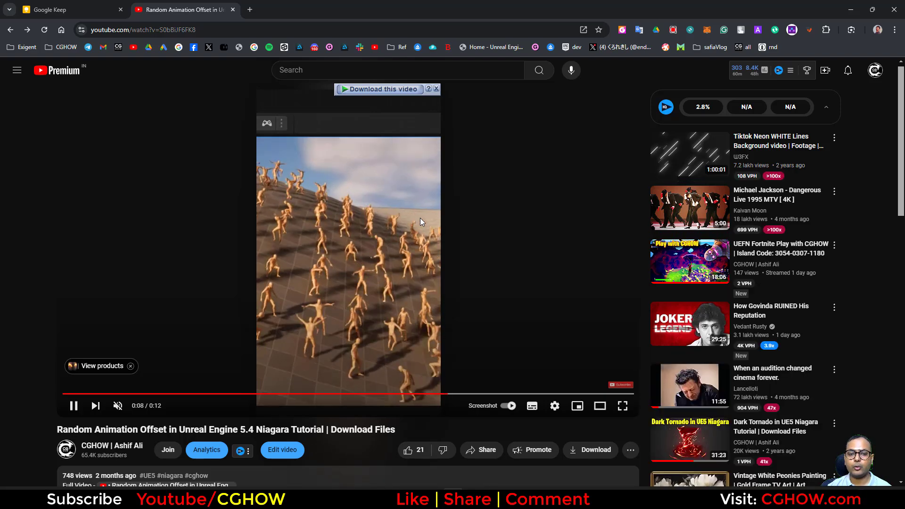
{"action": "scroll", "coordinate": [148, 350], "scroll_direction": "down", "scroll_amount": 2}
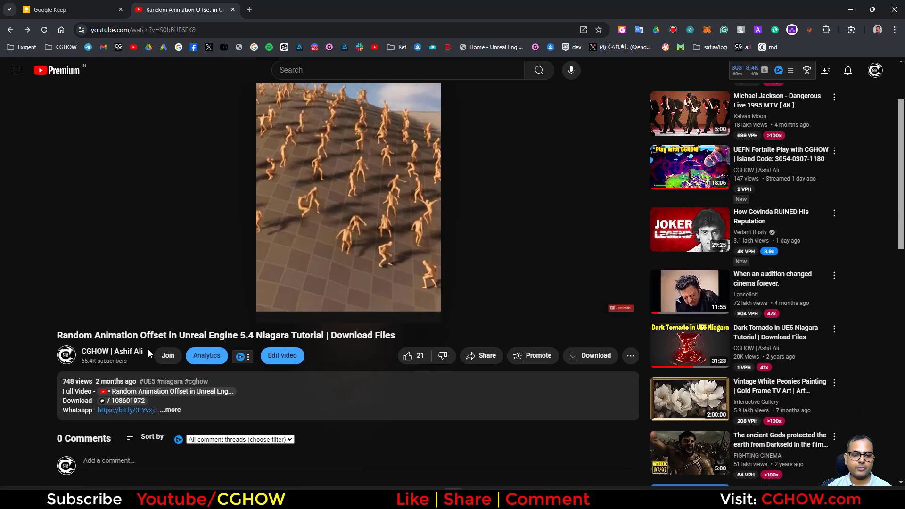
{"action": "left_click", "coordinate": [148, 397]}
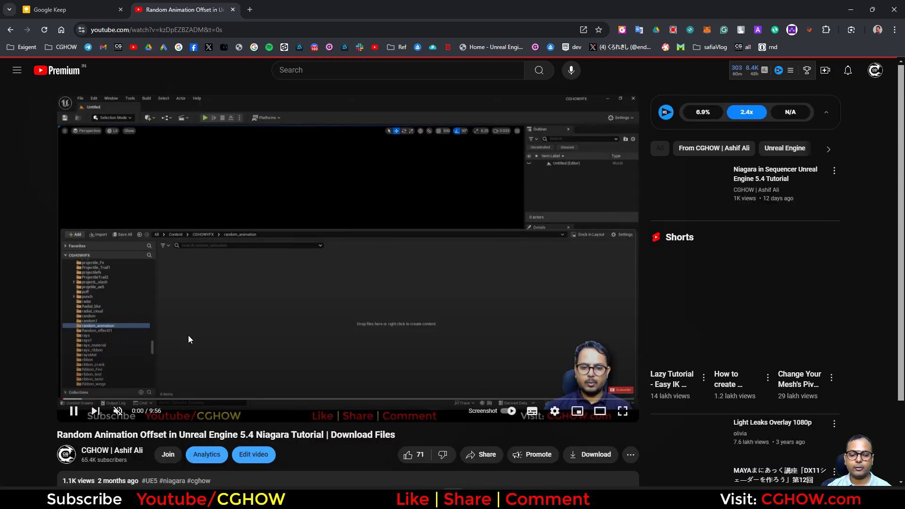
{"action": "middle_click", "coordinate": [182, 4]}
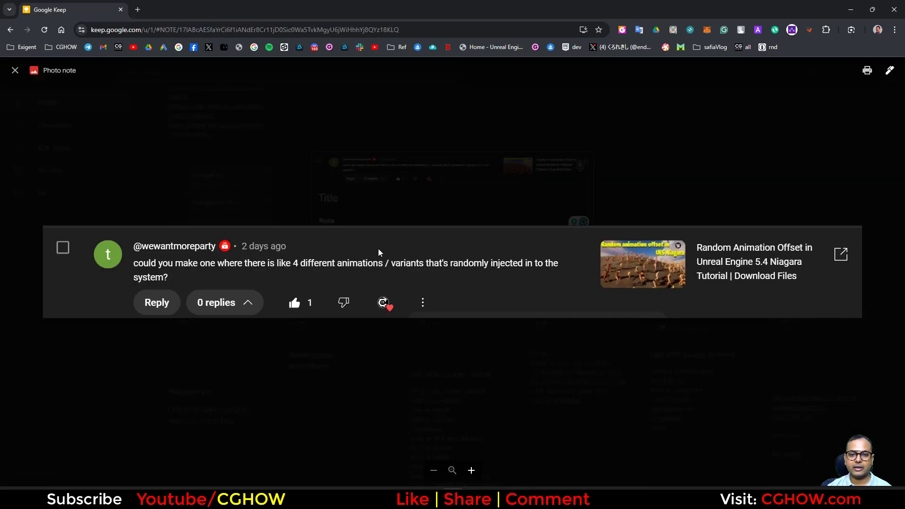
Switch to Unreal Editor, create an empty Niagara system named FX in the random_anim folder, and open it.
{"action": "left_click", "coordinate": [852, 9]}
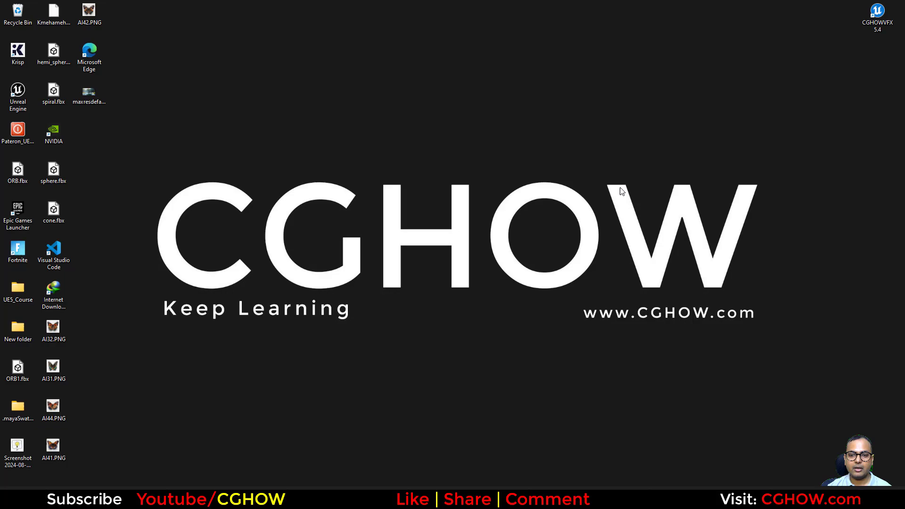
{"action": "left_click", "coordinate": [524, 499]}
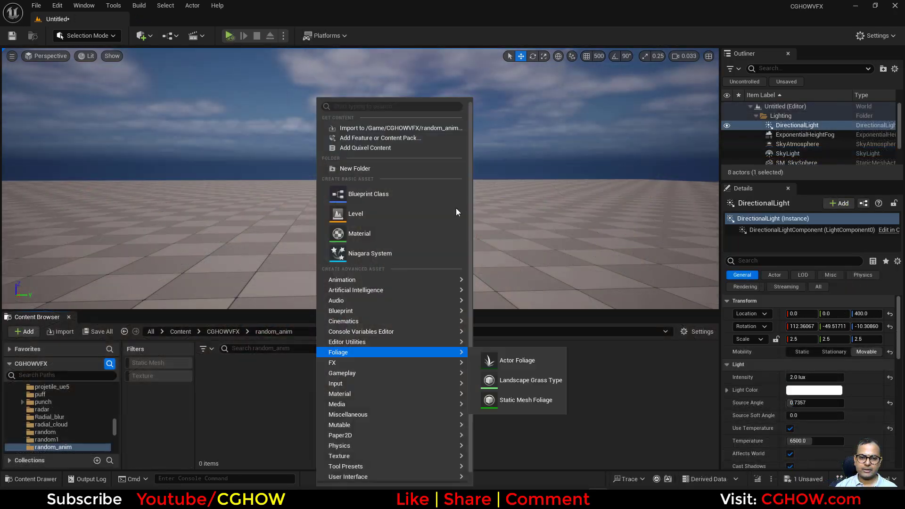
{"action": "left_click", "coordinate": [365, 254]}
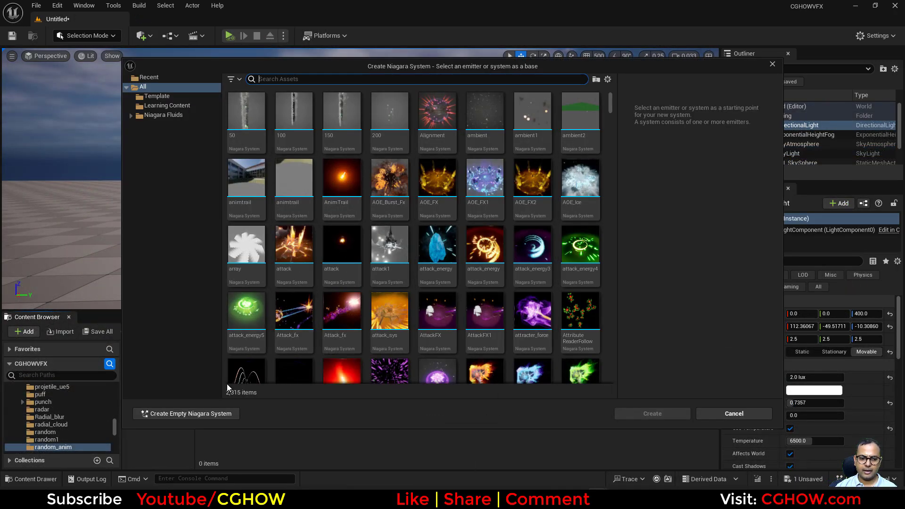
{"action": "left_click", "coordinate": [218, 414]}
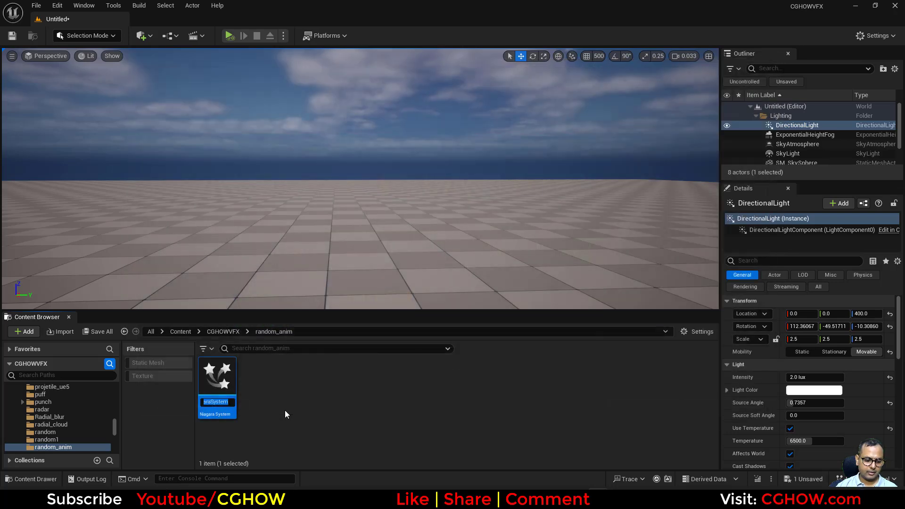
{"action": "type", "text": "FX"}
{"action": "key", "text": "Return"}
{"action": "double_click", "coordinate": [213, 377]}
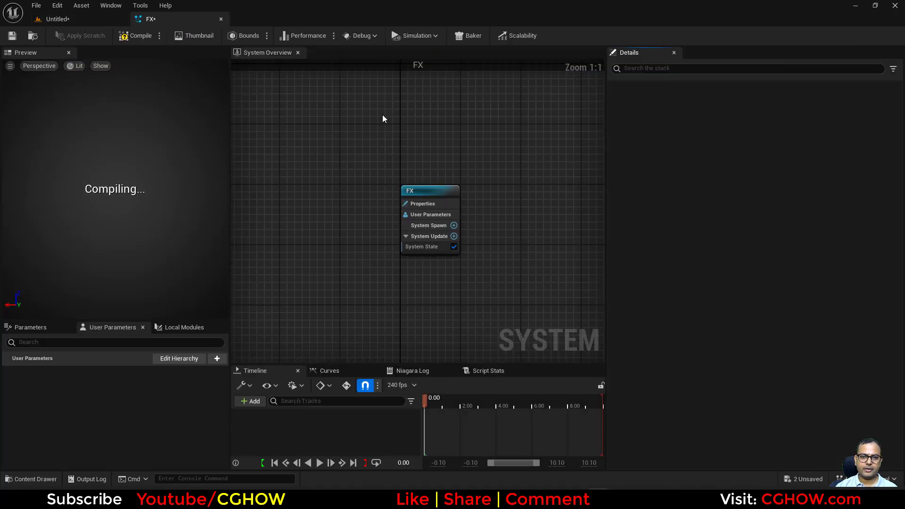
Add an emitter based on the Fountain template to the FX system.
{"action": "right_click", "coordinate": [408, 136]}
{"action": "left_click", "coordinate": [444, 155]}
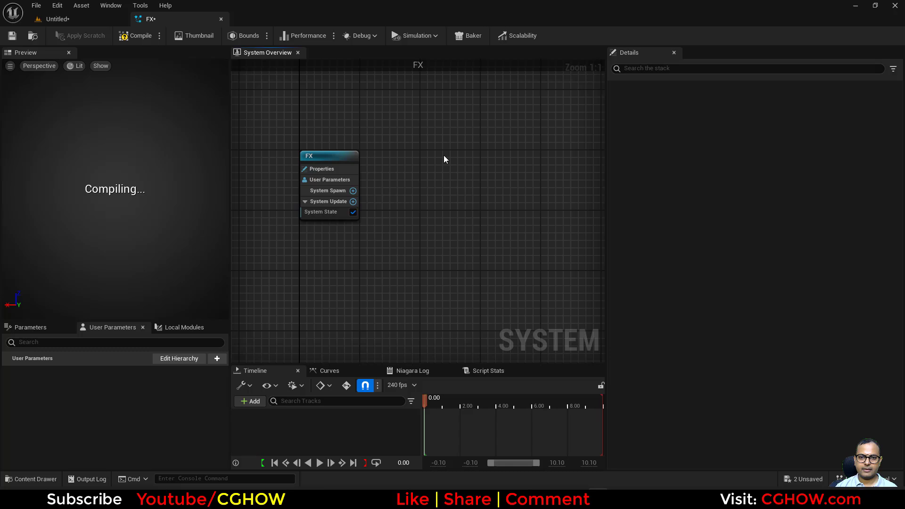
{"action": "left_click", "coordinate": [459, 129]}
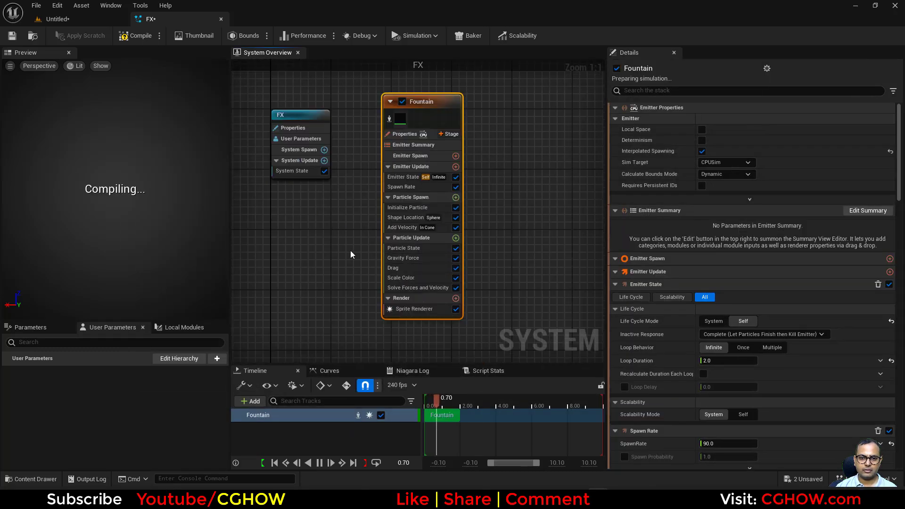
{"action": "right_click_drag", "start_coordinate": [350, 251], "coordinate": [367, 247]}
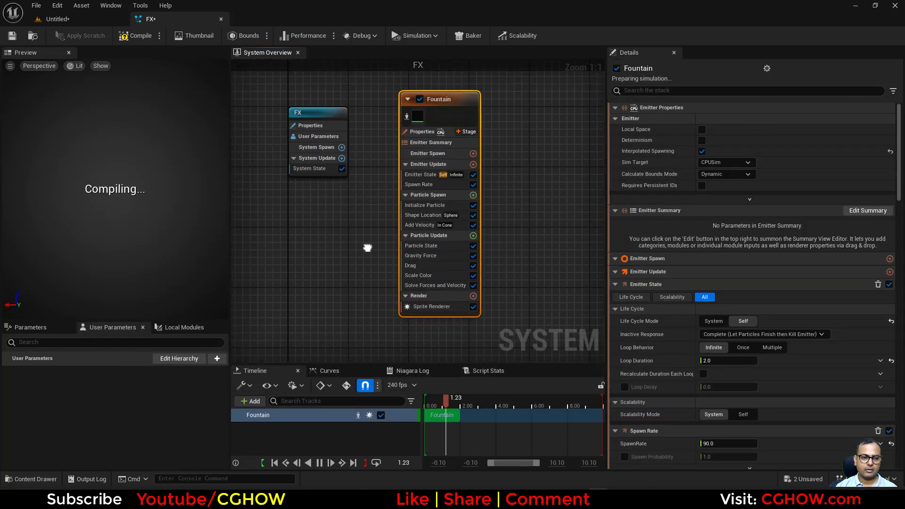
Delete the Scale Color, Drag, Gravity Force, Add Velocity, Shape Location and Spawn Rate modules from the Fountain emitter.
{"action": "left_click", "coordinate": [421, 277]}
{"action": "left_click", "coordinate": [426, 267], "text": "ctrl"}
{"action": "left_click", "coordinate": [431, 258], "text": "ctrl"}
{"action": "left_click", "coordinate": [430, 227], "text": "ctrl"}
{"action": "left_click", "coordinate": [426, 218], "text": "ctrl"}
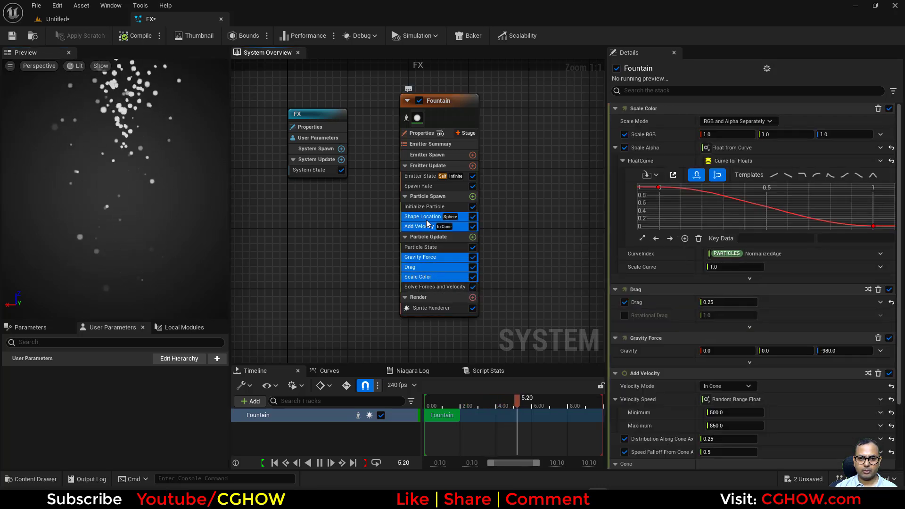
{"action": "left_click", "coordinate": [426, 186], "text": "ctrl"}
{"action": "key", "text": "Delete"}
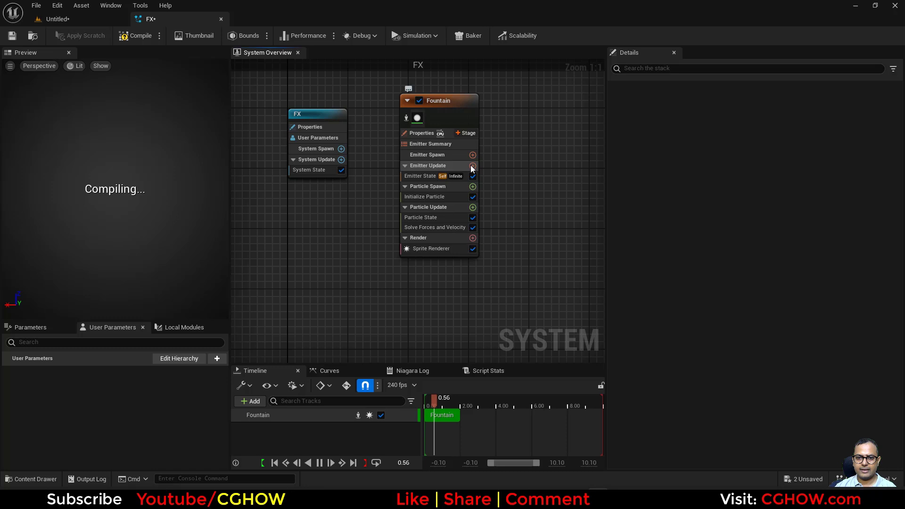
Add a Spawn Burst Instantaneous module to Emitter Update with a spawn count of 5.
{"action": "left_click", "coordinate": [473, 165]}
{"action": "left_click", "coordinate": [308, 256]}
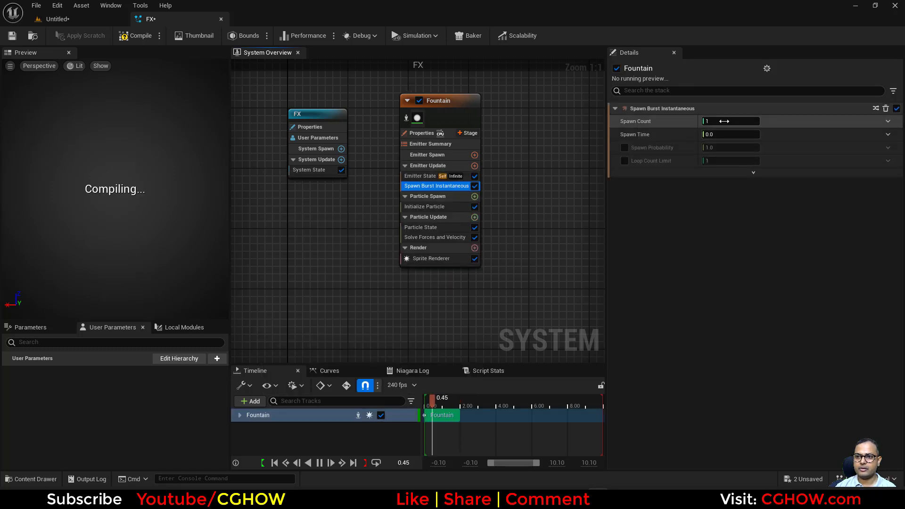
{"action": "type", "text": "5"}
{"action": "key", "text": "Return"}
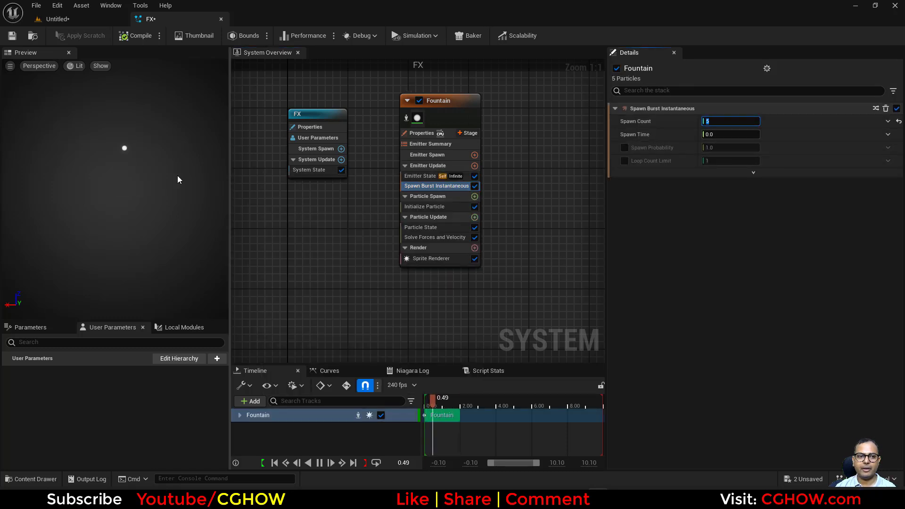
Add a Shape Location module to Particle Spawn, using the Box / Plane primitive in Plane mode with a 200 by 200 plane size.
{"action": "left_click", "coordinate": [475, 197]}
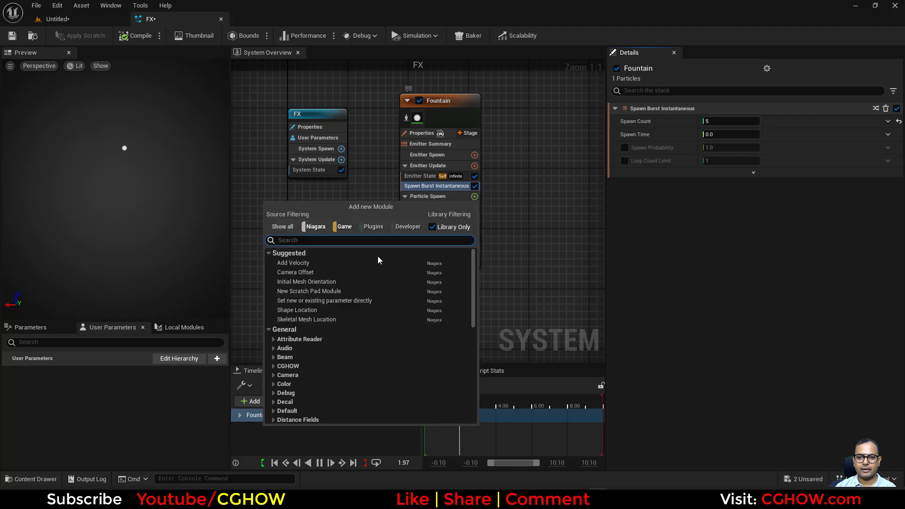
{"action": "left_click", "coordinate": [311, 309]}
{"action": "left_click", "coordinate": [739, 147]}
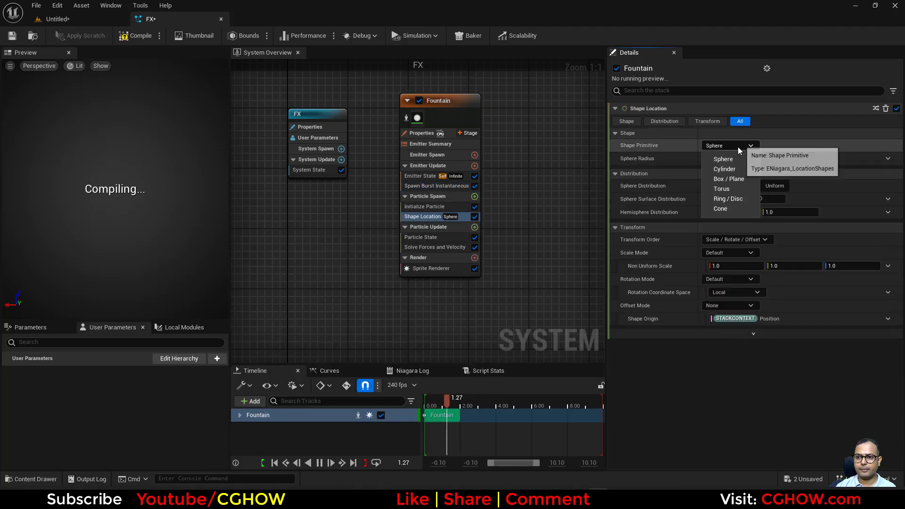
{"action": "left_click", "coordinate": [729, 179]}
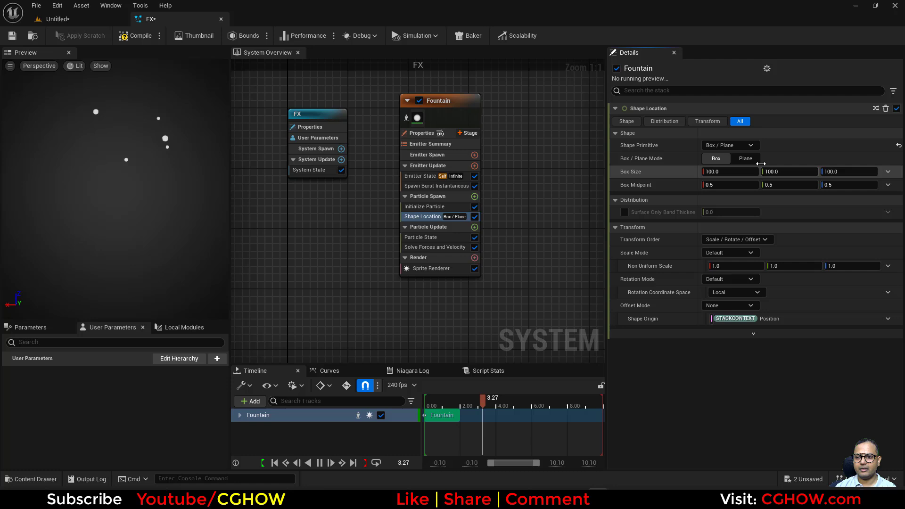
{"action": "left_click", "coordinate": [745, 158]}
{"action": "left_click", "coordinate": [730, 172]}
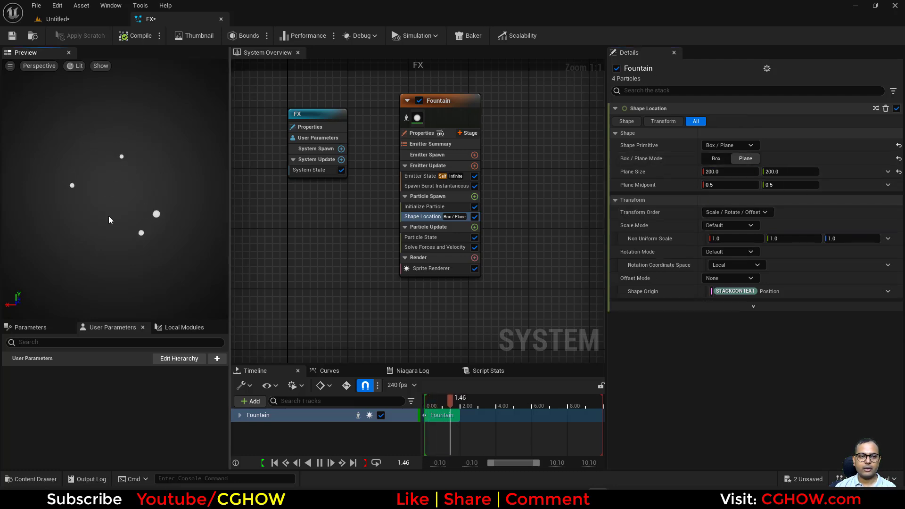
Set the emitter's loop behavior to Once and disable killing particles when their lifetime has elapsed.
{"action": "left_click", "coordinate": [423, 178]}
{"action": "left_click", "coordinate": [754, 172]}
{"action": "left_click", "coordinate": [421, 237]}
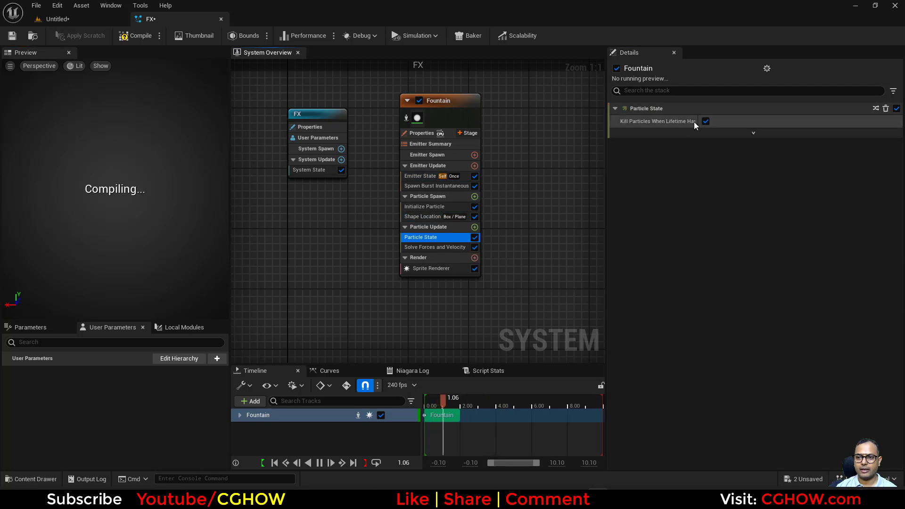
{"action": "left_click", "coordinate": [706, 121]}
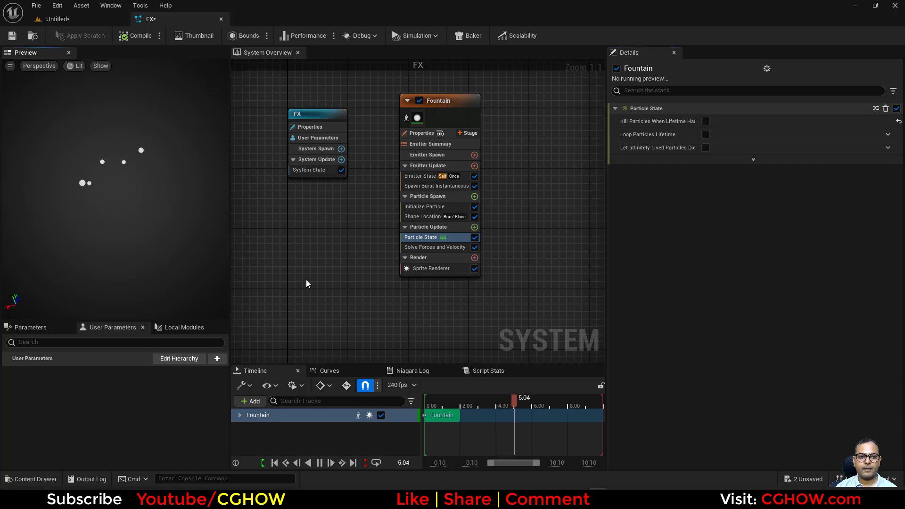
Replace the Sprite Renderer with a Component Renderer using the SkeletalMeshComponent type.
{"action": "left_click", "coordinate": [445, 269]}
{"action": "key", "text": "Delete"}
{"action": "left_click", "coordinate": [475, 258]}
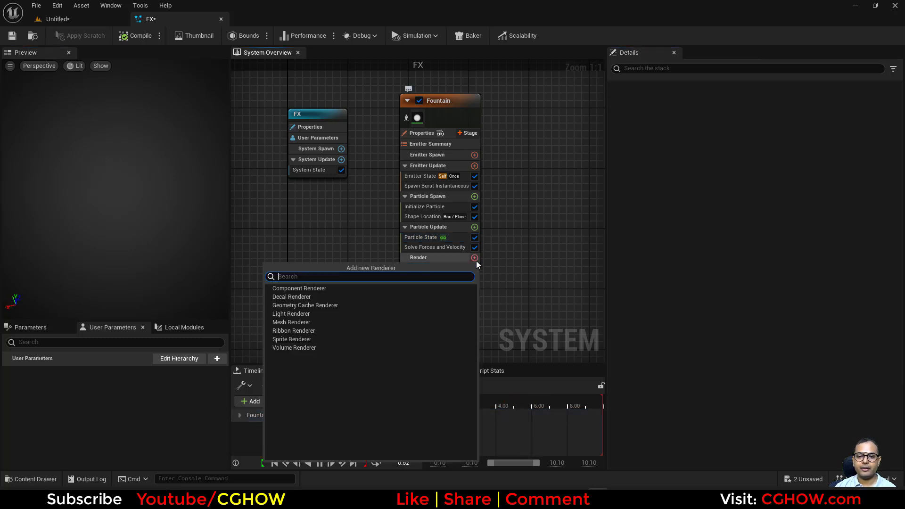
{"action": "left_click", "coordinate": [304, 288]}
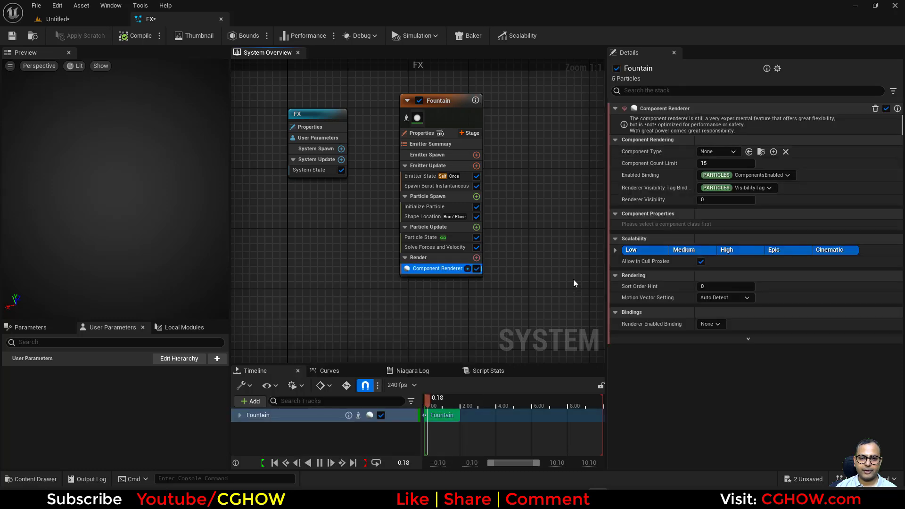
{"action": "left_click", "coordinate": [726, 151]}
{"action": "type", "text": "skel"}
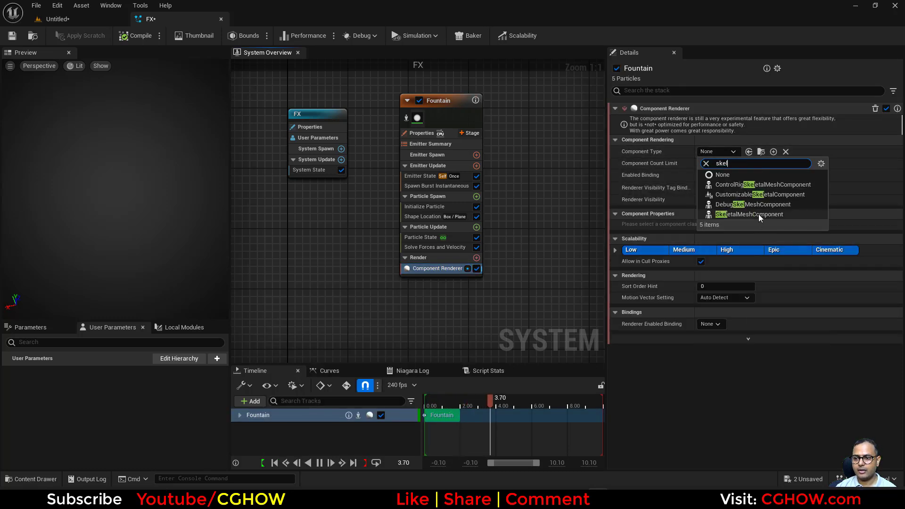
{"action": "left_click", "coordinate": [759, 214]}
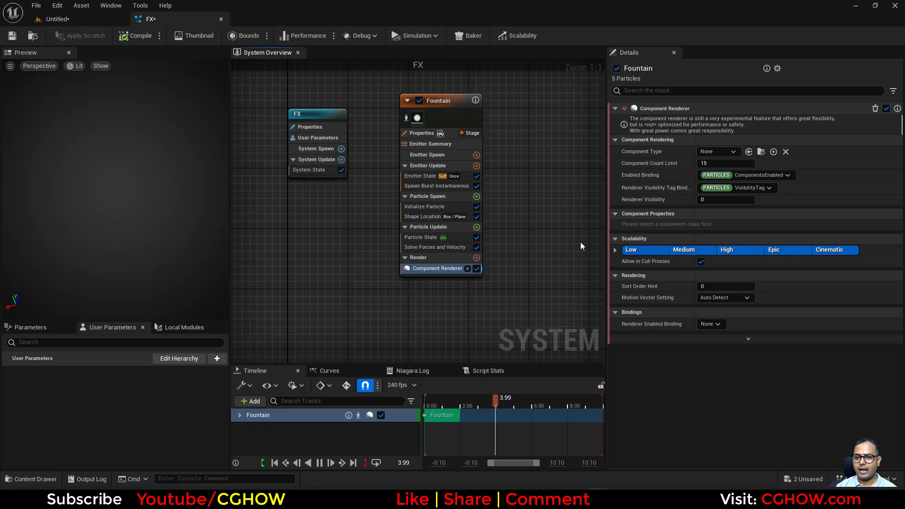
Assign the Anaya skeletal mesh to the component renderer's Skeletal Mesh Asset property.
{"action": "left_click", "coordinate": [615, 224]}
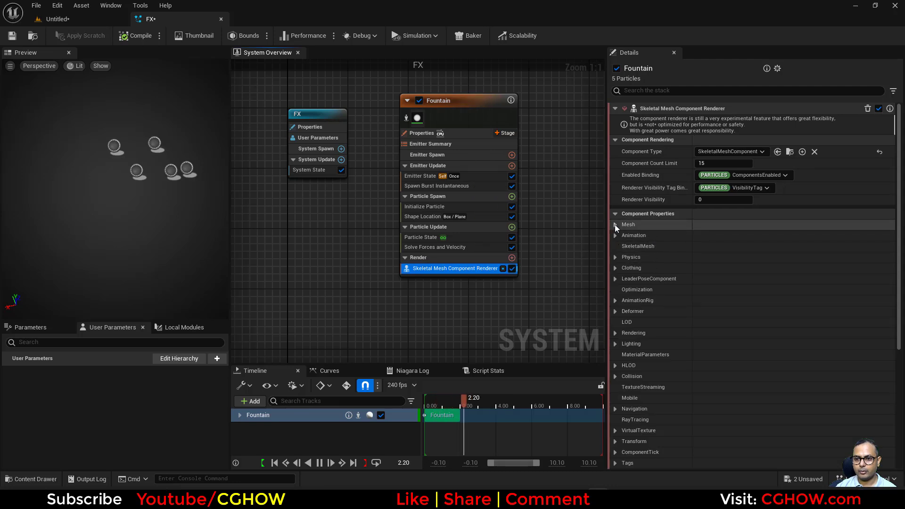
{"action": "left_click", "coordinate": [741, 241]}
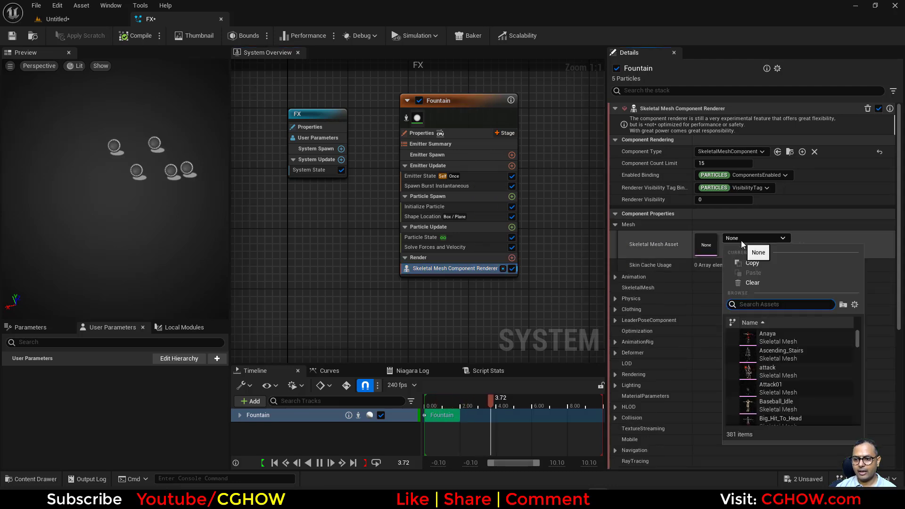
{"action": "left_click", "coordinate": [771, 338]}
Set the renderer's Anim to Play to the Ability_E_Land animation sequence in its Animation Data.
{"action": "left_click", "coordinate": [615, 277]}
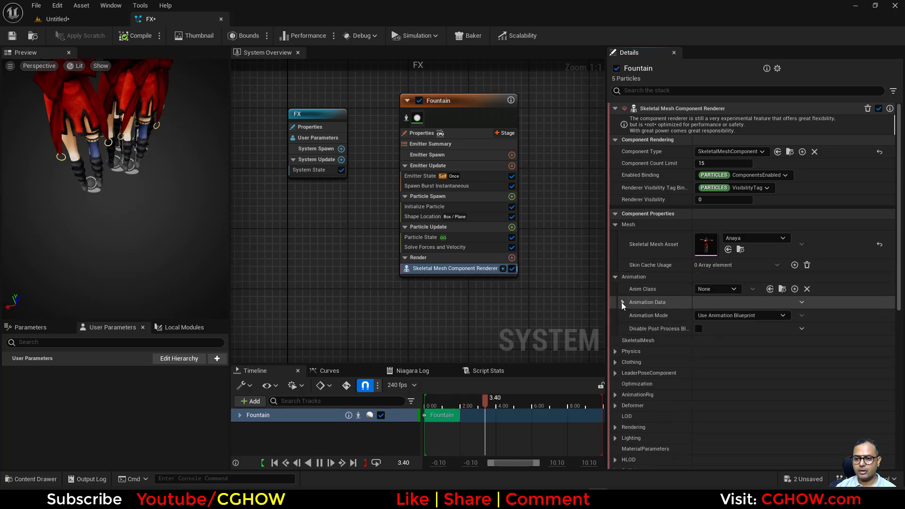
{"action": "left_click", "coordinate": [622, 302]}
{"action": "left_click", "coordinate": [774, 306]}
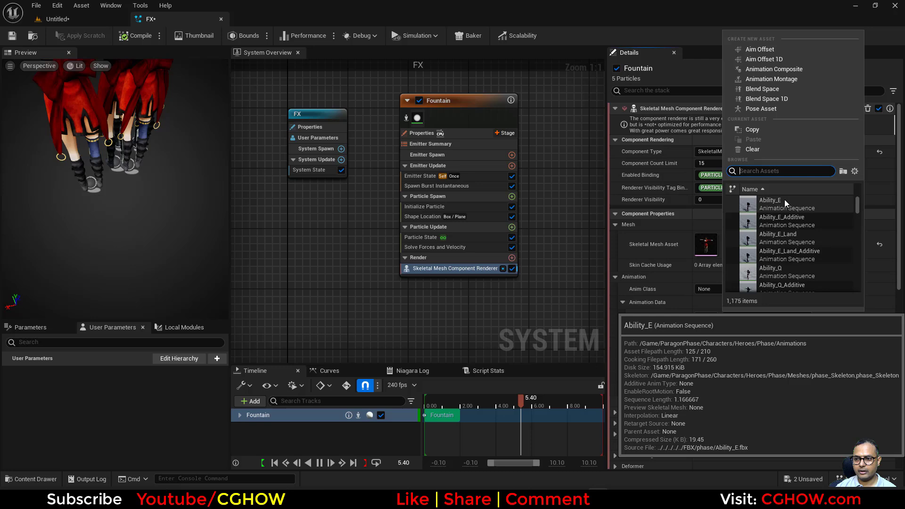
{"action": "scroll", "coordinate": [783, 245], "scroll_direction": "down", "scroll_amount": 3}
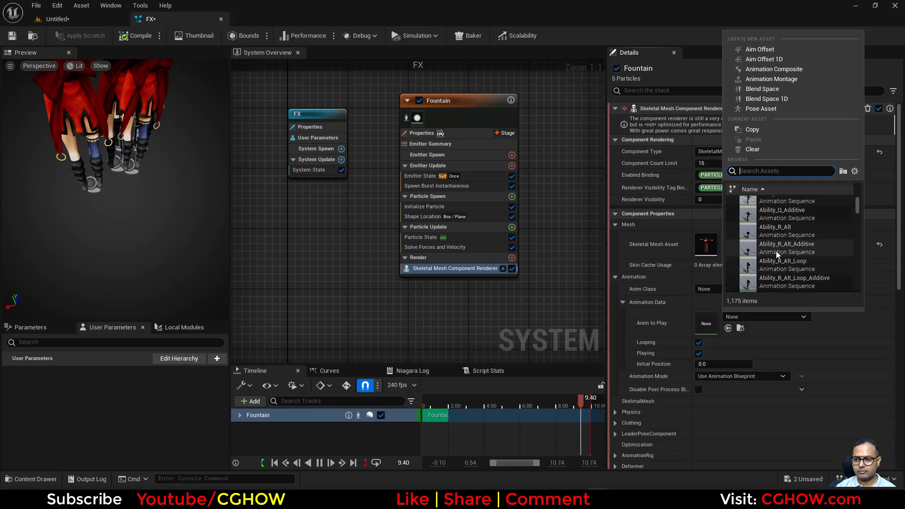
{"action": "scroll", "coordinate": [776, 251], "scroll_direction": "up", "scroll_amount": 2}
{"action": "left_click", "coordinate": [785, 208]}
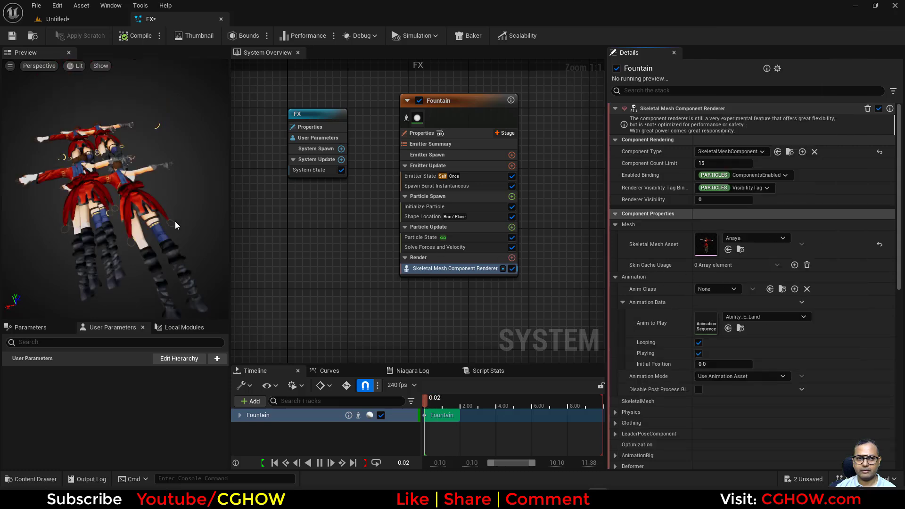
Change the renderer's Skeletal Mesh Asset to Baseball_Idle.
{"action": "left_click", "coordinate": [771, 239]}
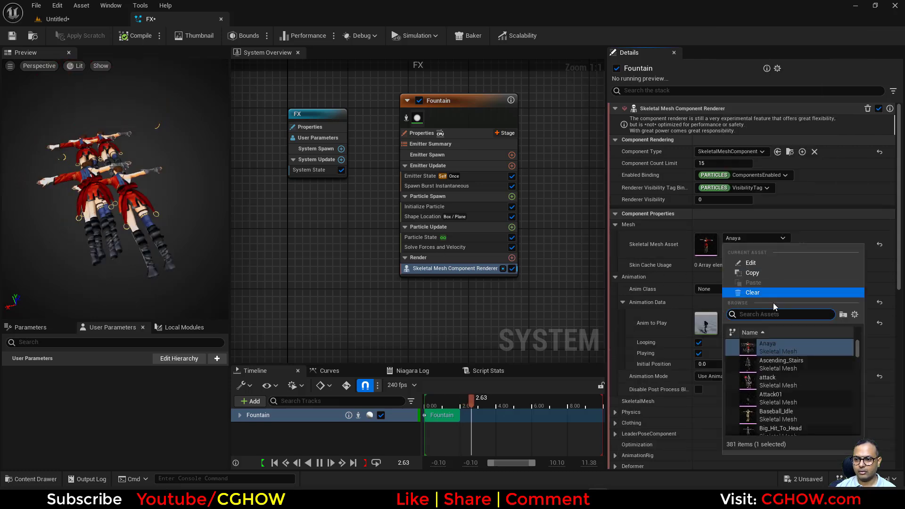
{"action": "scroll", "coordinate": [780, 376], "scroll_direction": "down", "scroll_amount": 2}
{"action": "left_click", "coordinate": [770, 386]}
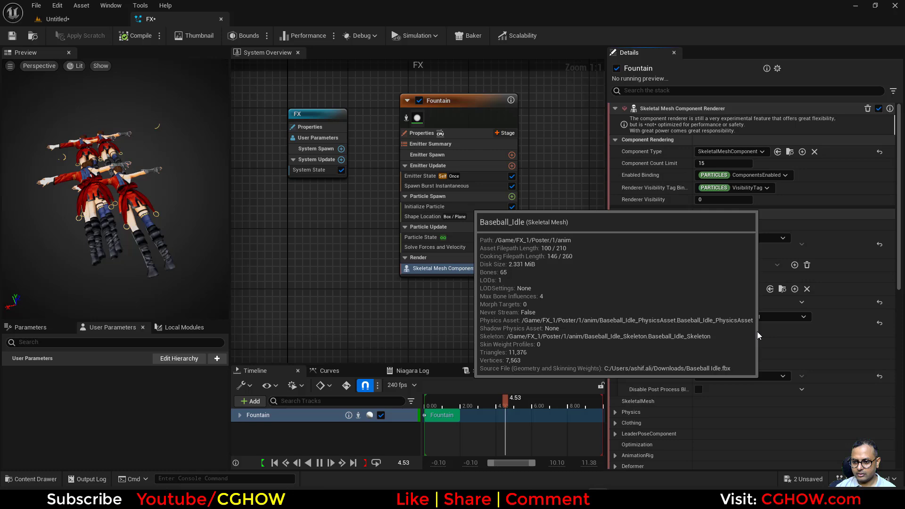
Switch the renderer's Skeletal Mesh Asset to Jump_Attack_2 and its Anim to Play to the attack animation.
{"action": "left_click", "coordinate": [761, 319]}
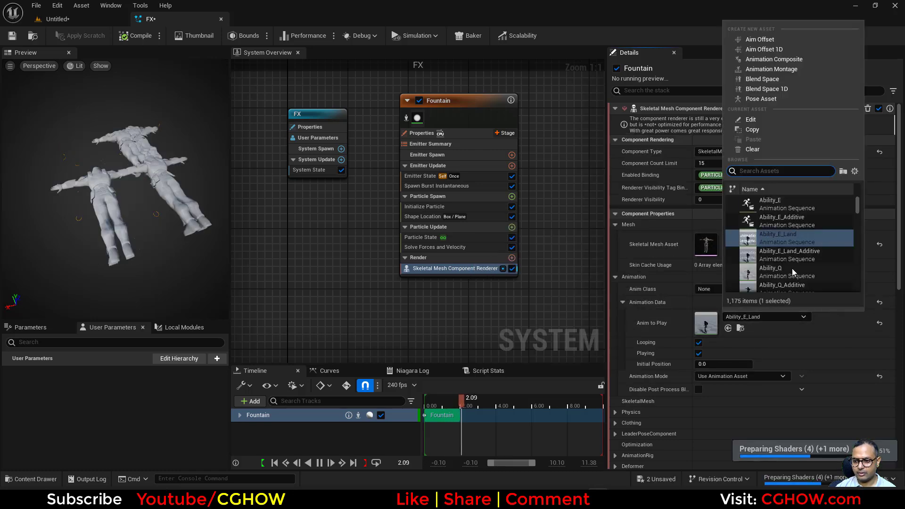
{"action": "left_click", "coordinate": [785, 205]}
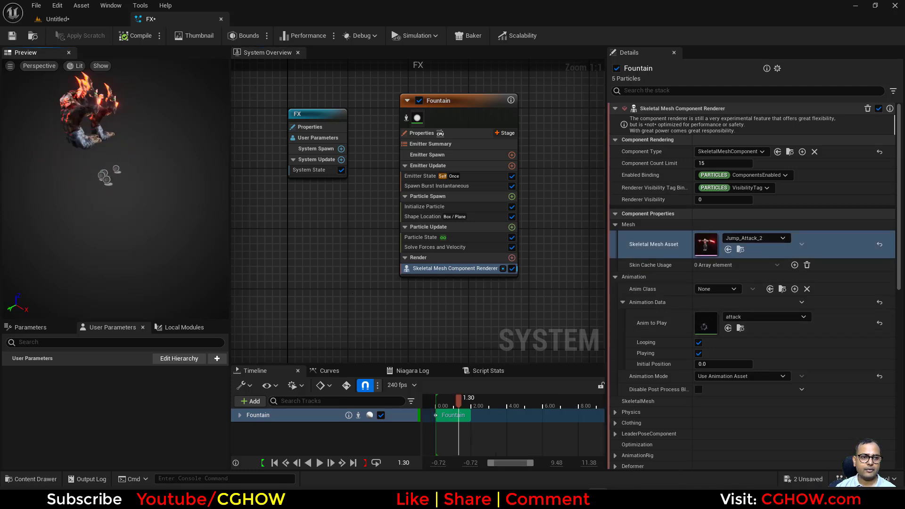
{"action": "left_click_drag", "start_coordinate": [141, 199], "coordinate": [75, 193]}
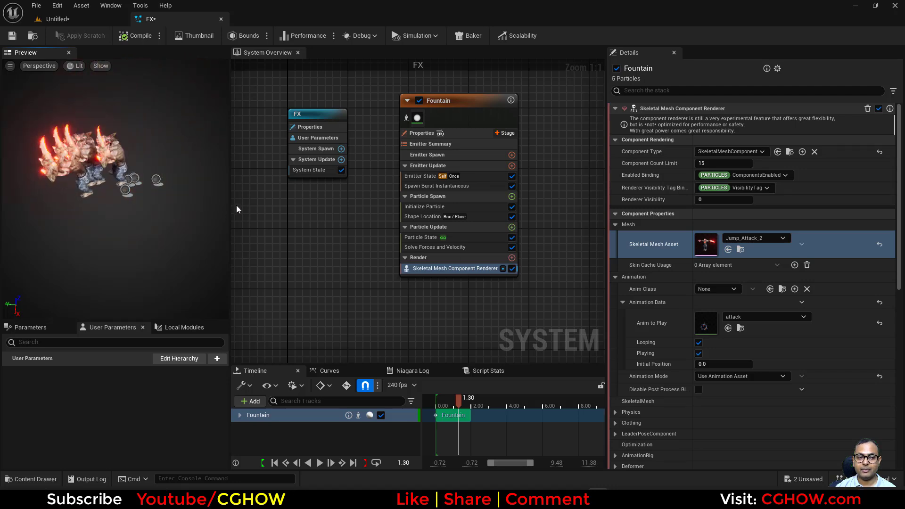
Duplicate the Skeletal Mesh Component Renderer in the Fountain emitter and disable the original one.
{"action": "left_click", "coordinate": [433, 185]}
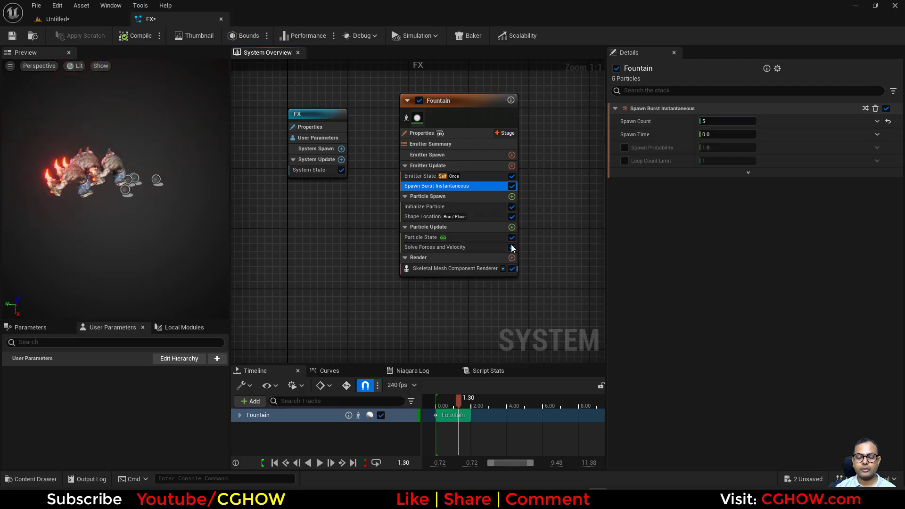
{"action": "left_click", "coordinate": [448, 268]}
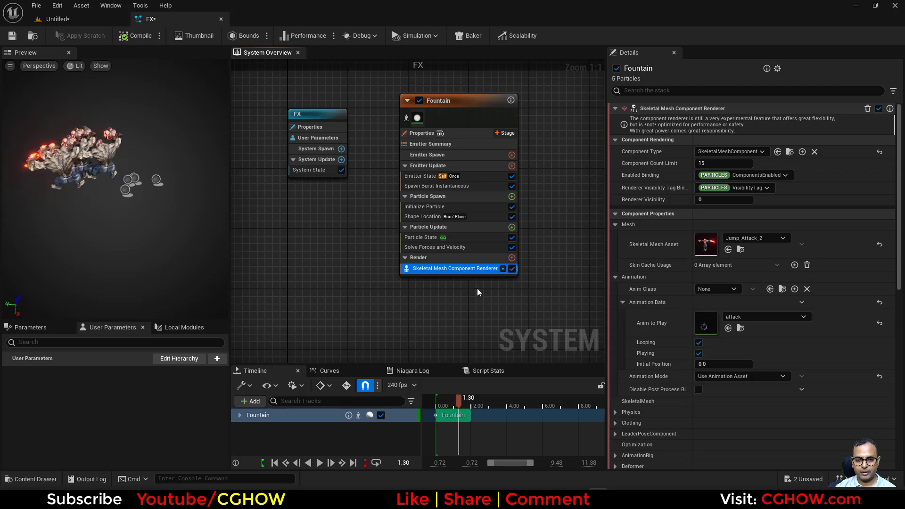
{"action": "key", "text": "ctrl+v"}
{"action": "left_click", "coordinate": [512, 268]}
{"action": "left_click", "coordinate": [453, 279]}
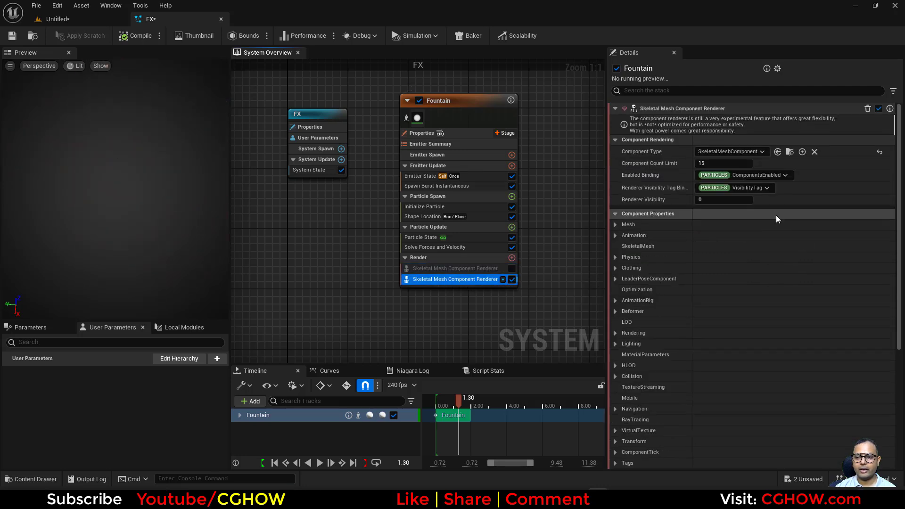
Set the duplicated renderer's Skeletal Mesh Asset to Jumping.
{"action": "left_click", "coordinate": [616, 225]}
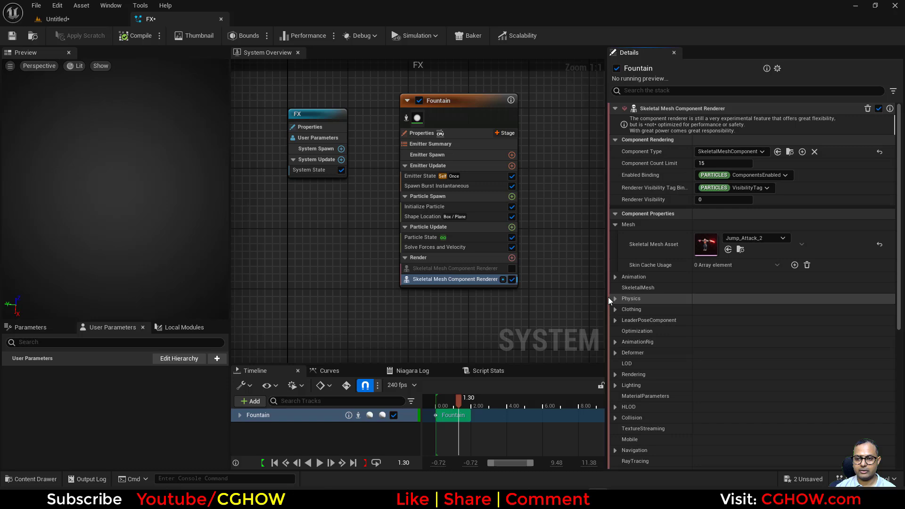
{"action": "left_click", "coordinate": [753, 239]}
{"action": "scroll", "coordinate": [785, 397], "scroll_direction": "down", "scroll_amount": 4}
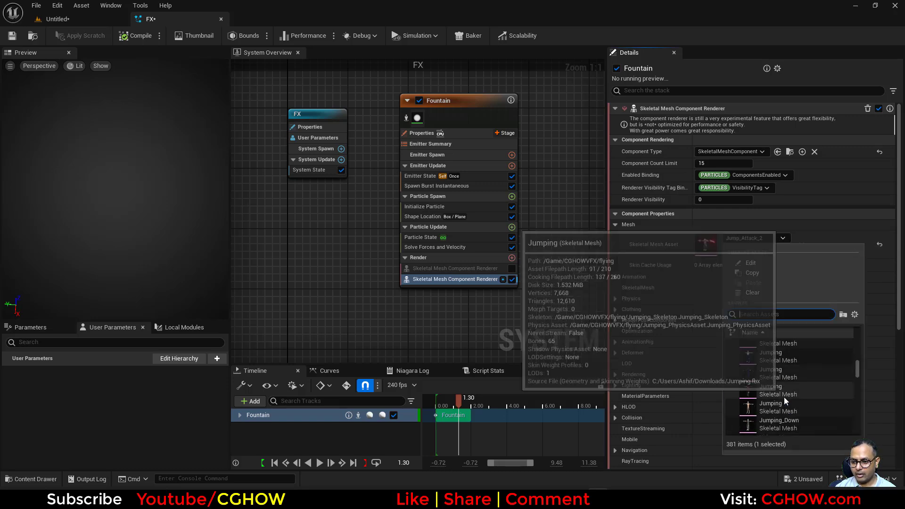
{"action": "left_click", "coordinate": [767, 392]}
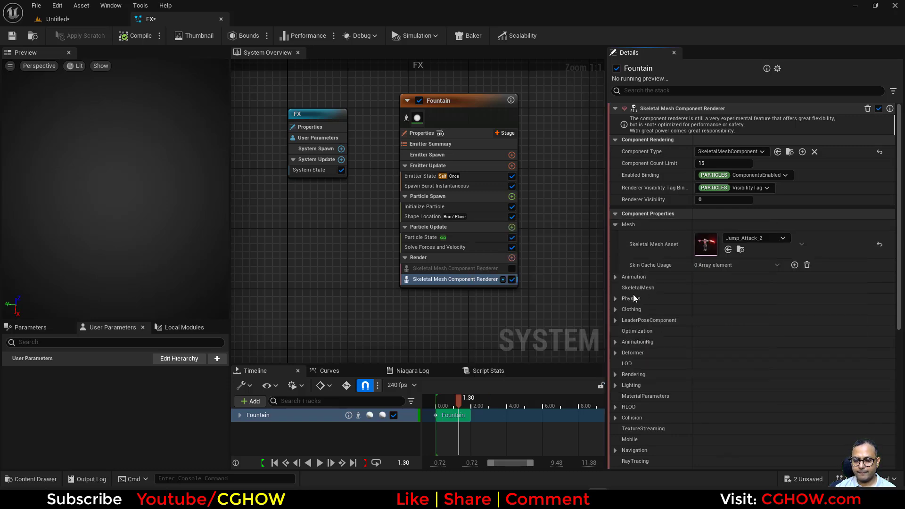
Set the duplicated renderer's Anim to Play to a different attack Animation Composite in its Animation Data.
{"action": "left_click", "coordinate": [632, 277]}
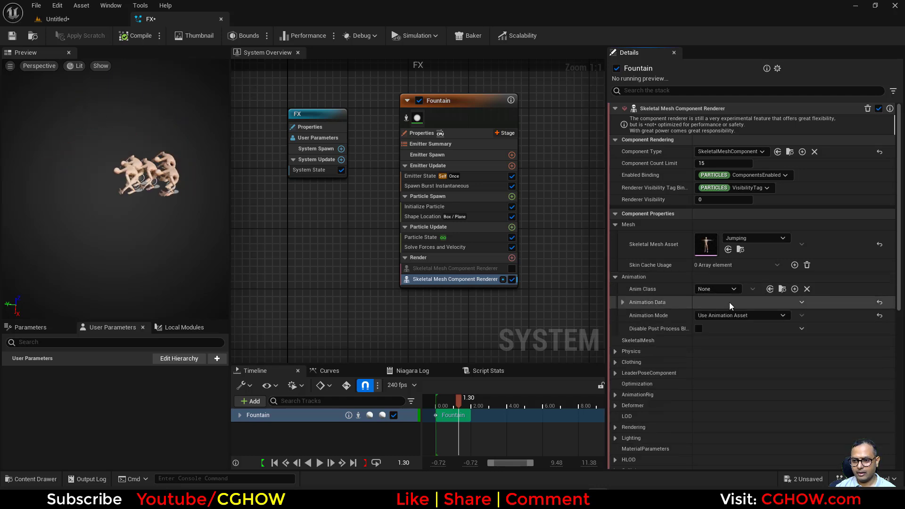
{"action": "left_click", "coordinate": [622, 302]}
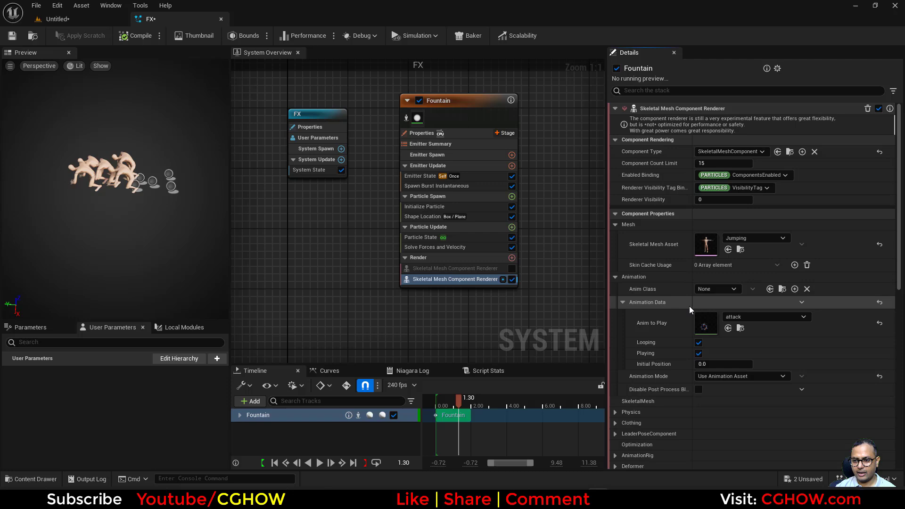
{"action": "left_click", "coordinate": [745, 315]}
{"action": "scroll", "coordinate": [805, 233], "scroll_direction": "down", "scroll_amount": 3}
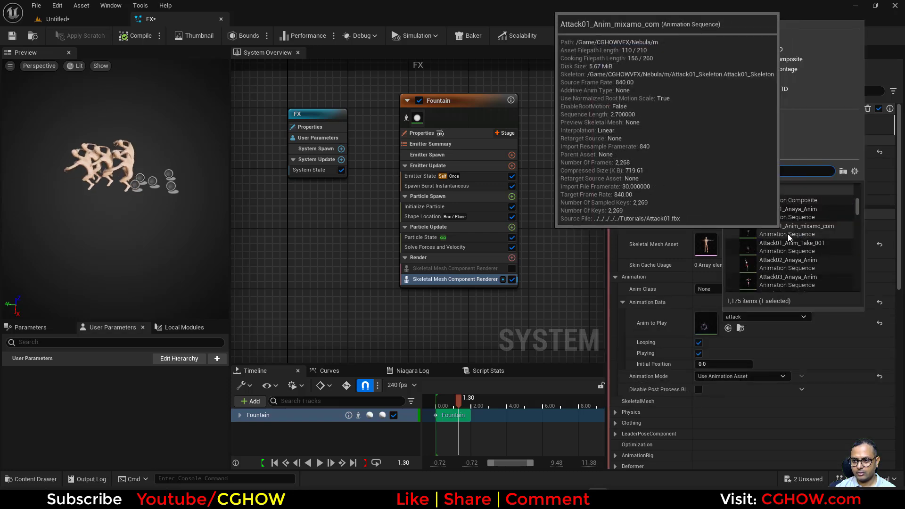
{"action": "scroll", "coordinate": [787, 233], "scroll_direction": "up", "scroll_amount": 1}
{"action": "left_click", "coordinate": [776, 225]}
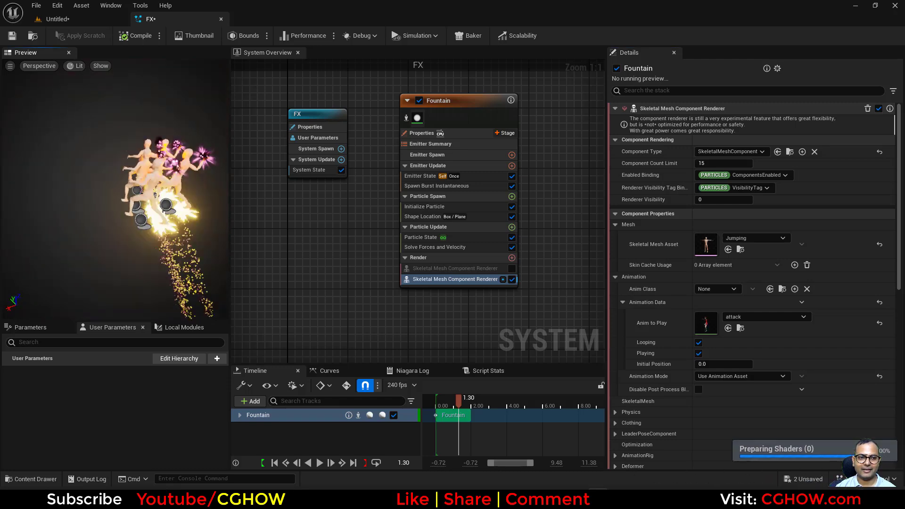
Change the duplicated renderer's Skeletal Mesh Asset to Magic_Heal.
{"action": "left_click", "coordinate": [743, 233]}
{"action": "left_click", "coordinate": [759, 239]}
{"action": "scroll", "coordinate": [790, 369], "scroll_direction": "down", "scroll_amount": 2}
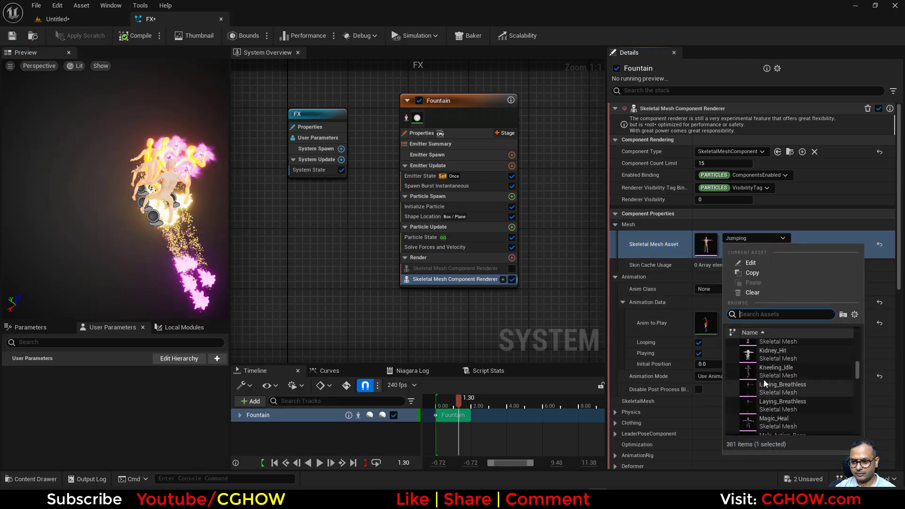
{"action": "scroll", "coordinate": [793, 386], "scroll_direction": "down", "scroll_amount": 2}
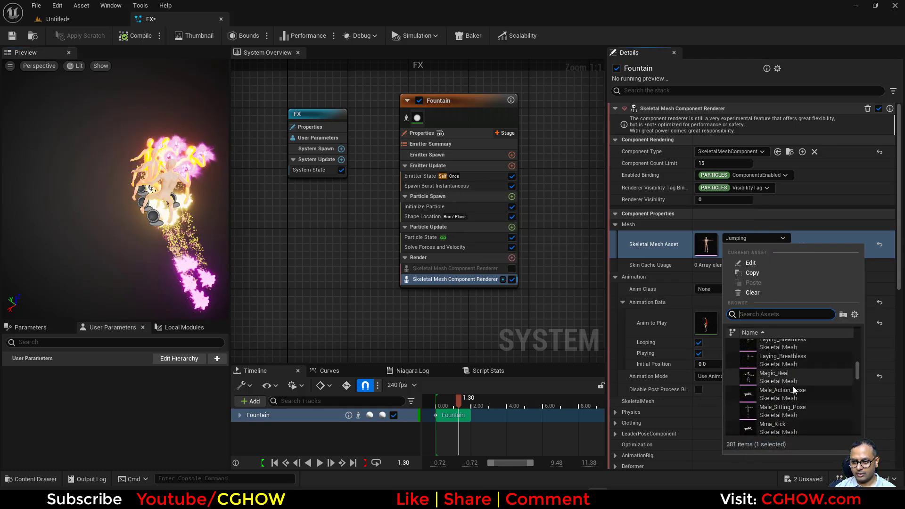
{"action": "left_click", "coordinate": [770, 375]}
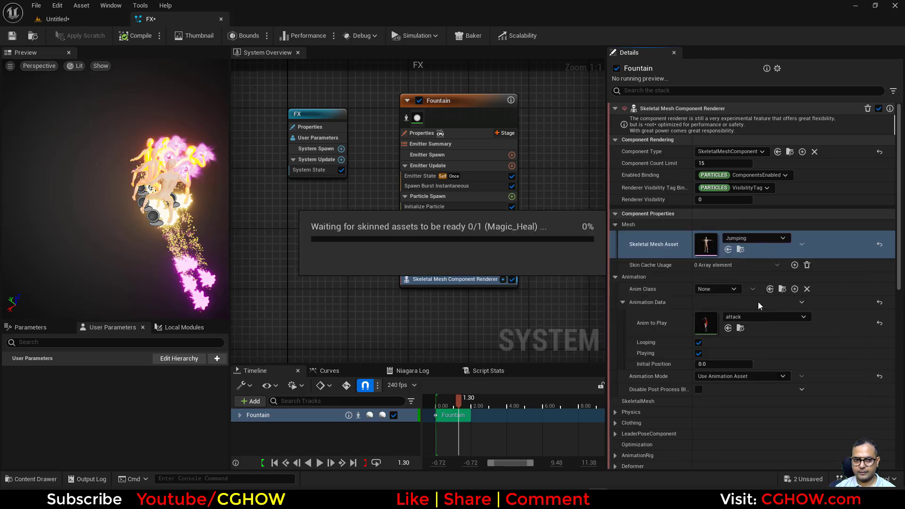
Change the duplicated renderer's Anim to Play to Attack_Anaya_Anim.
{"action": "left_click", "coordinate": [754, 315]}
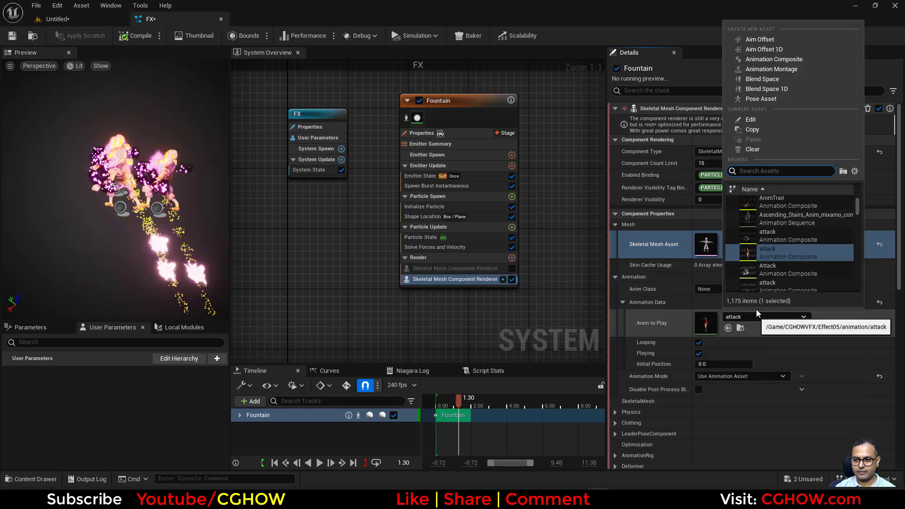
{"action": "scroll", "coordinate": [801, 267], "scroll_direction": "down", "scroll_amount": 2}
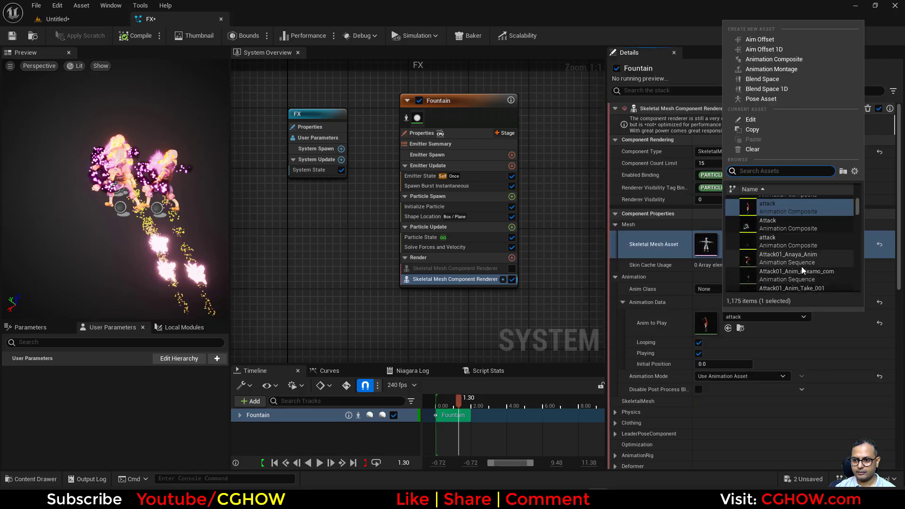
{"action": "left_click", "coordinate": [798, 270]}
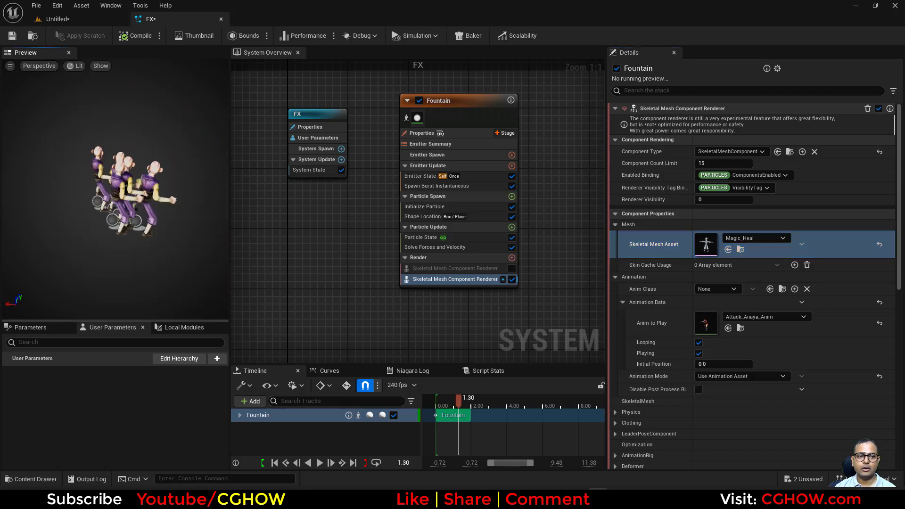
Re-enable the first Skeletal Mesh Component Renderer and play the simulation to preview both characters together.
{"action": "left_click_drag", "start_coordinate": [115, 188], "coordinate": [163, 186]}
{"action": "left_click", "coordinate": [512, 268]}
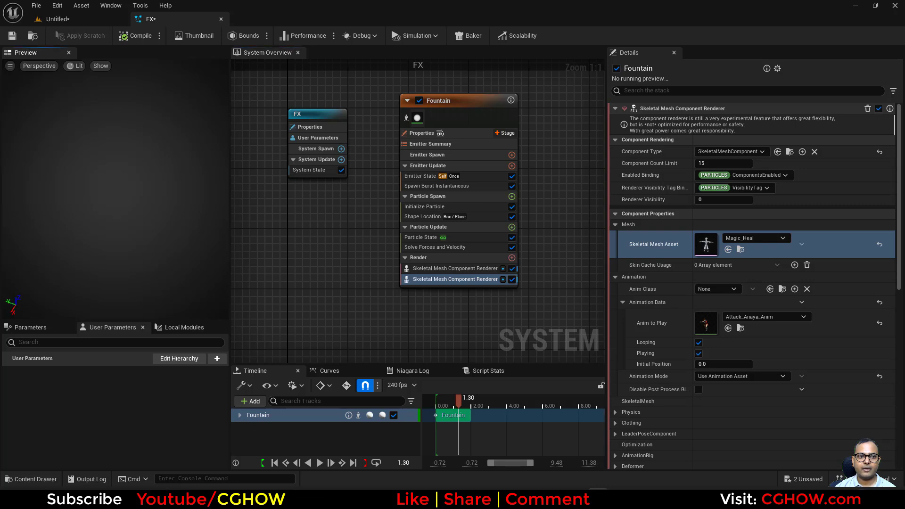
{"action": "left_click", "coordinate": [438, 279]}
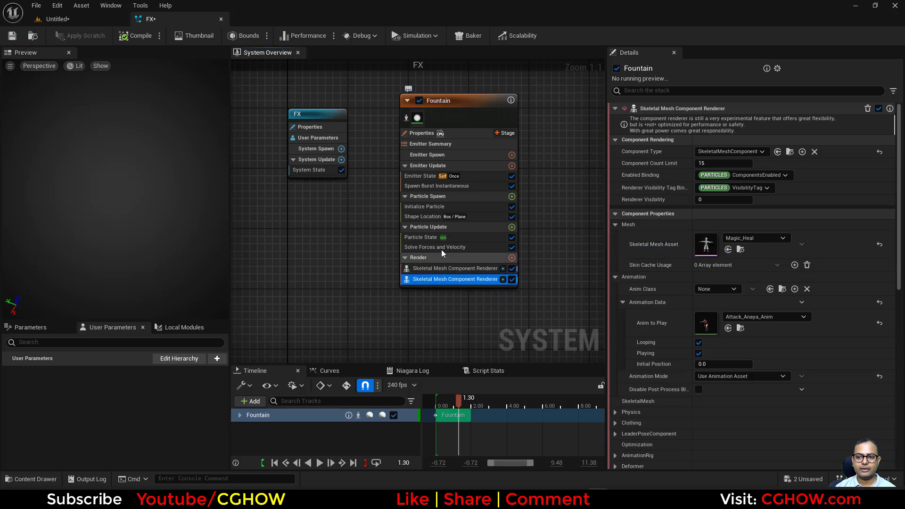
{"action": "left_click", "coordinate": [444, 268]}
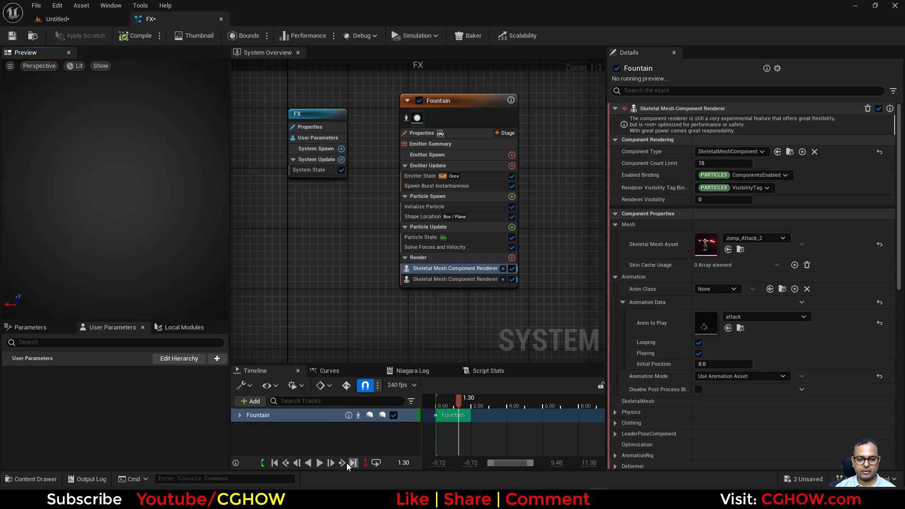
{"action": "left_click", "coordinate": [319, 463]}
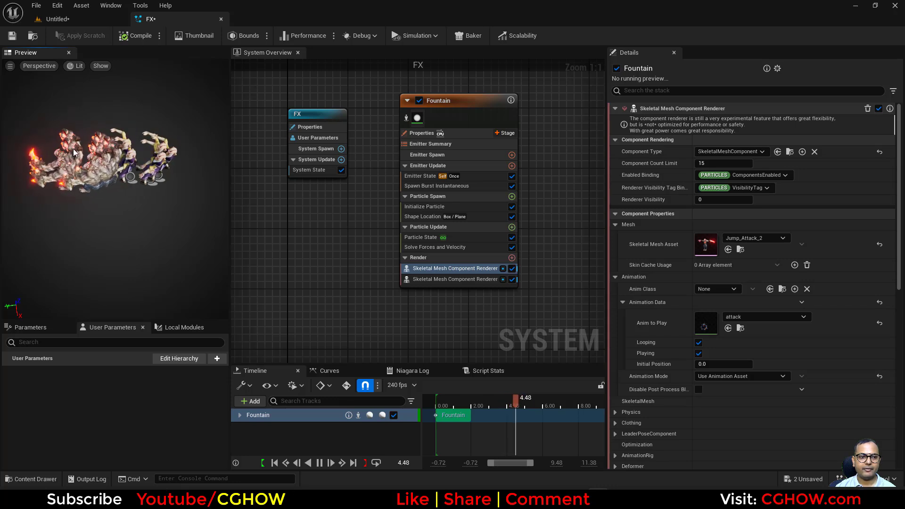
{"action": "left_click_drag", "start_coordinate": [73, 148], "coordinate": [96, 131]}
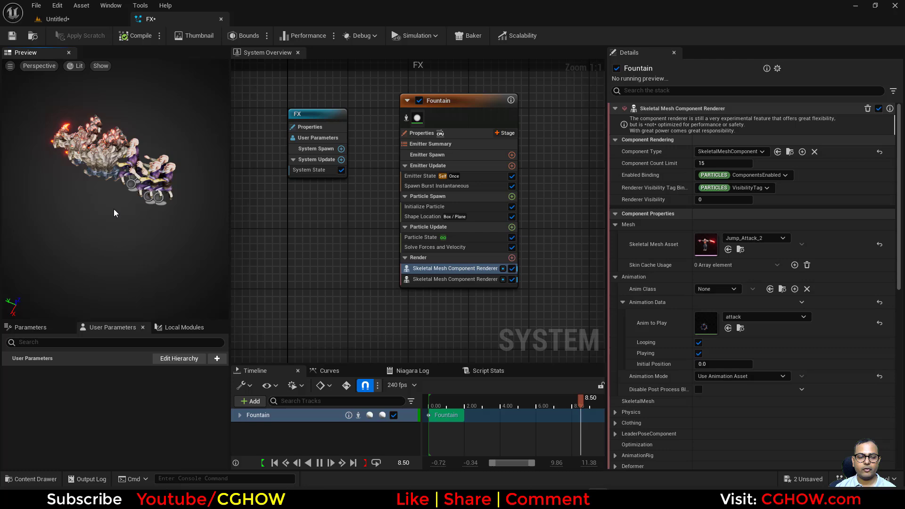
Set the Shape Location module's Plane Size to 1000 by 1000.
{"action": "left_click", "coordinate": [460, 216]}
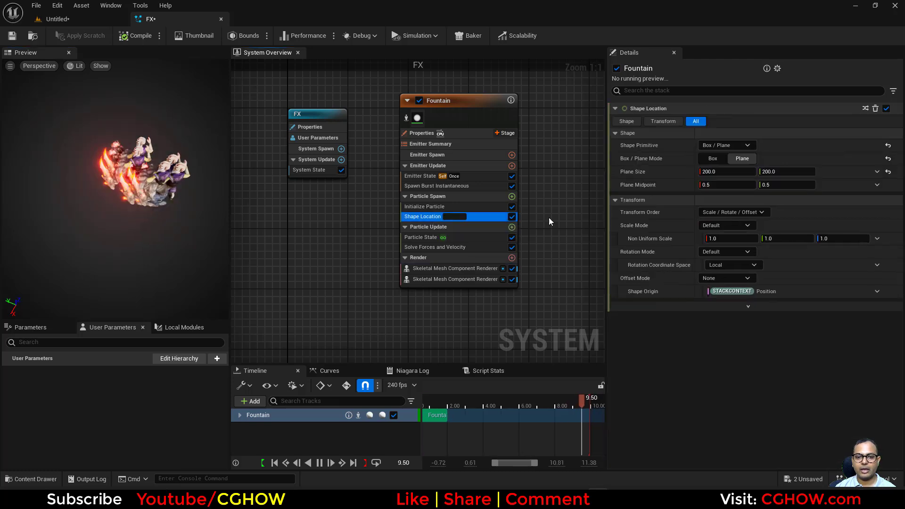
{"action": "left_click", "coordinate": [729, 171]}
{"action": "type", "text": "1000"}
{"action": "left_click", "coordinate": [788, 171]}
{"action": "type", "text": "10"}
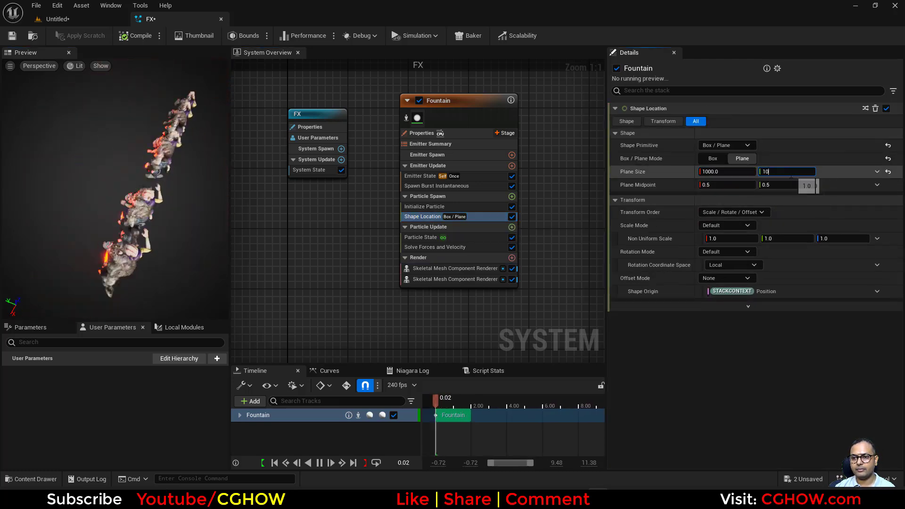
{"action": "type", "text": "00"}
{"action": "key", "text": "Return"}
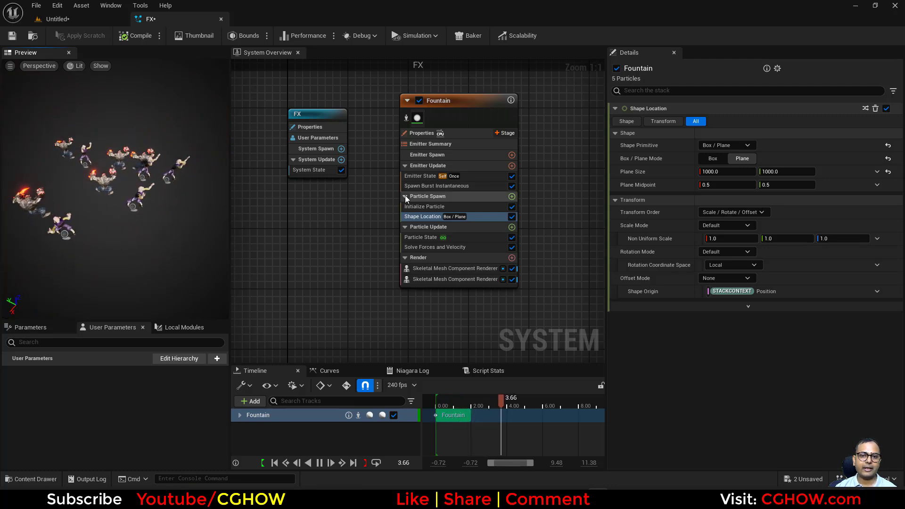
Set the Spawn Burst Instantaneous module's Spawn Count to 6 and inspect the spawned characters up close.
{"action": "left_click", "coordinate": [425, 186]}
{"action": "left_click", "coordinate": [721, 123]}
{"action": "type", "text": "6"}
{"action": "key", "text": "Return"}
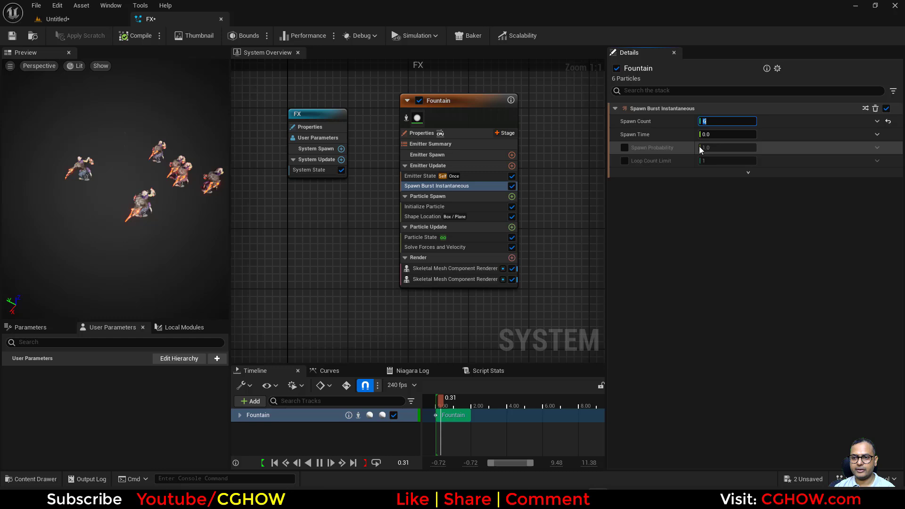
{"action": "left_click", "coordinate": [135, 211]}
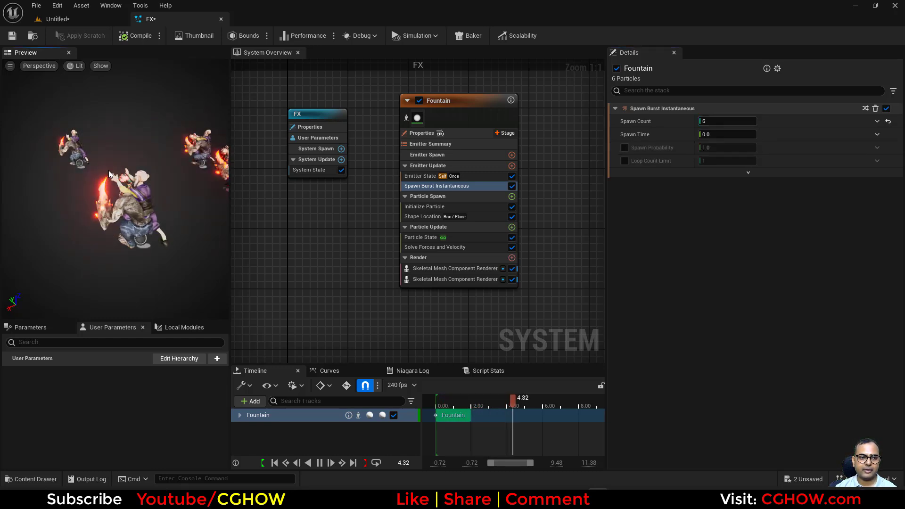
Compare both renderers' Renderer Visibility values and set the Magic_Heal renderer's Renderer Visibility to 1.
{"action": "left_click", "coordinate": [463, 268]}
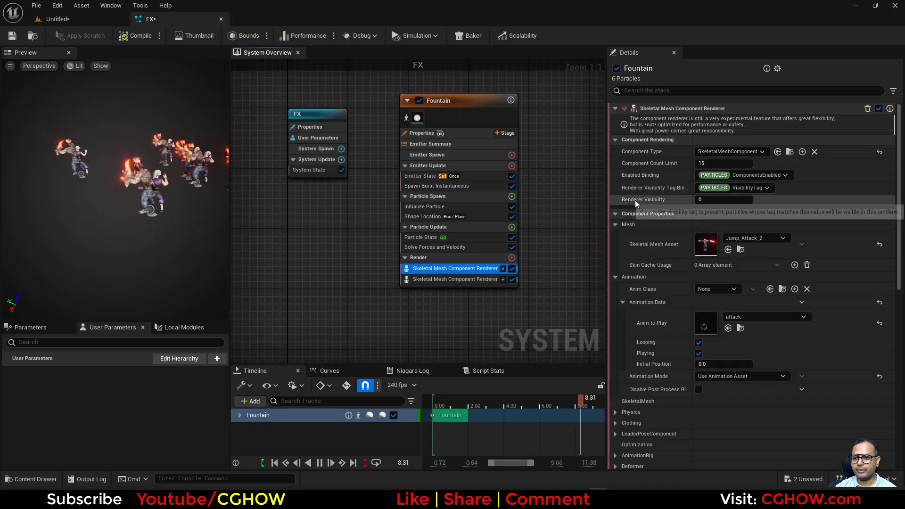
{"action": "left_click", "coordinate": [718, 200]}
{"action": "left_click", "coordinate": [445, 278]}
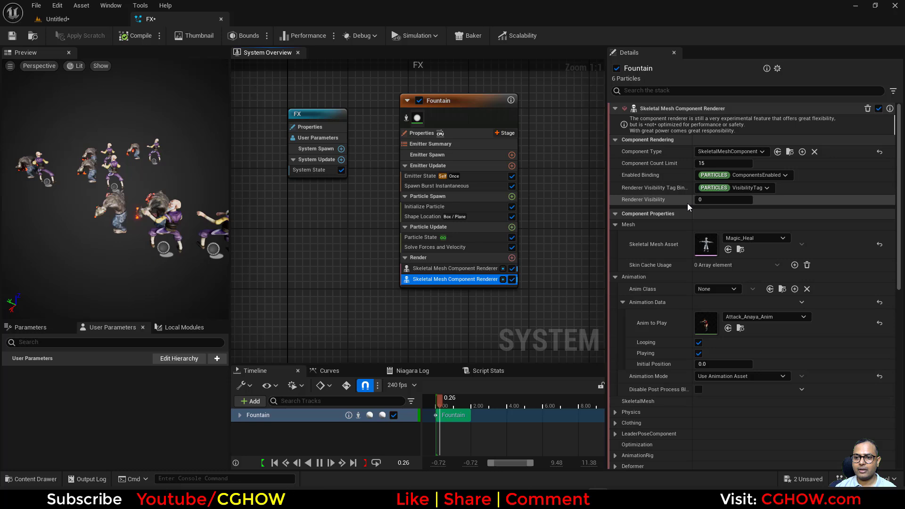
{"action": "left_click", "coordinate": [465, 270]}
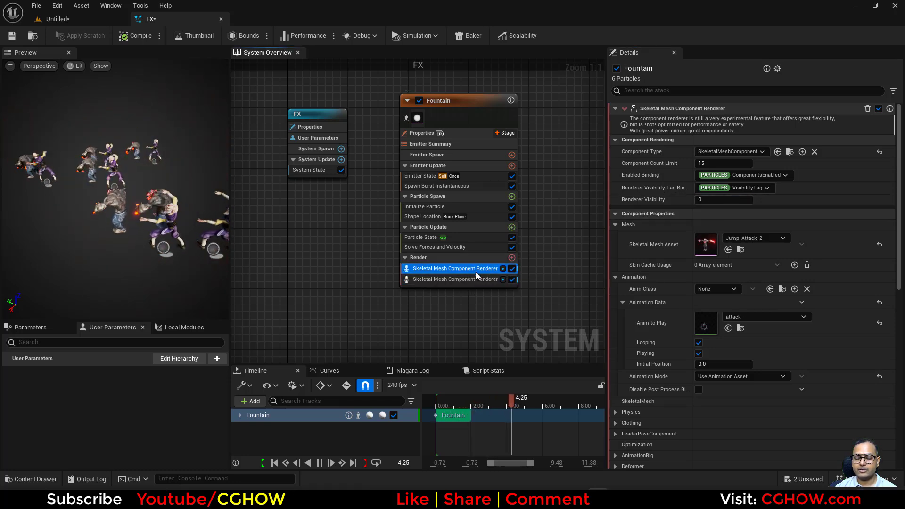
{"action": "left_click", "coordinate": [476, 279]}
{"action": "left_click_drag", "start_coordinate": [730, 202], "coordinate": [734, 201]}
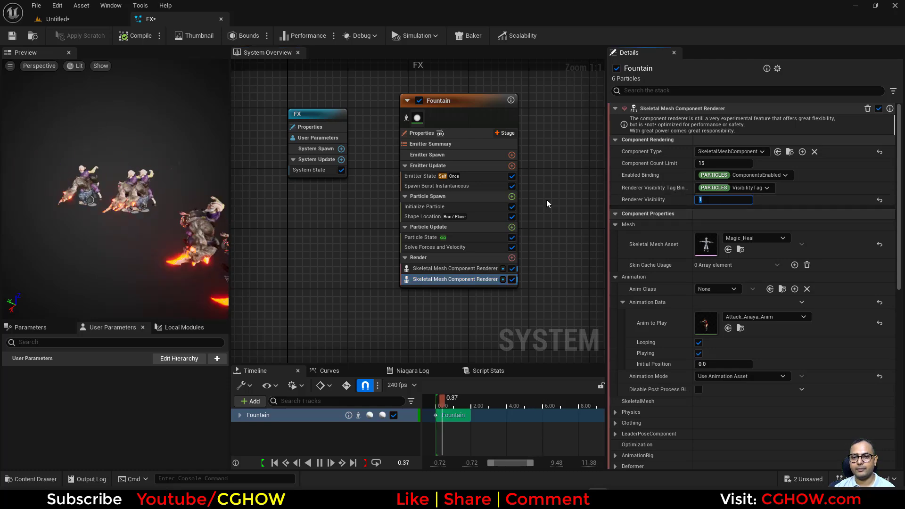
Add a Set Parameters module to Particle Spawn and give it the Particles VisibilityTag parameter.
{"action": "left_click", "coordinate": [512, 196]}
{"action": "scroll", "coordinate": [404, 308], "scroll_direction": "down", "scroll_amount": 15}
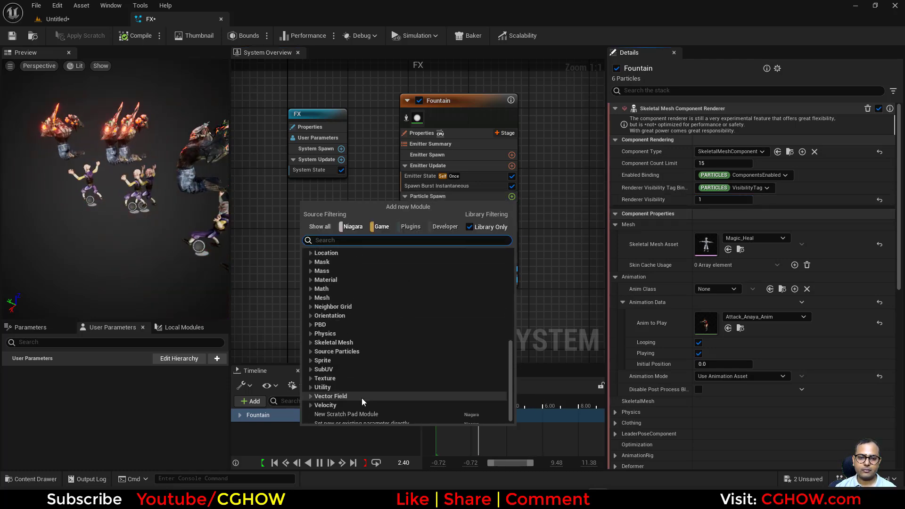
{"action": "left_click", "coordinate": [365, 415]}
{"action": "left_click", "coordinate": [864, 109]}
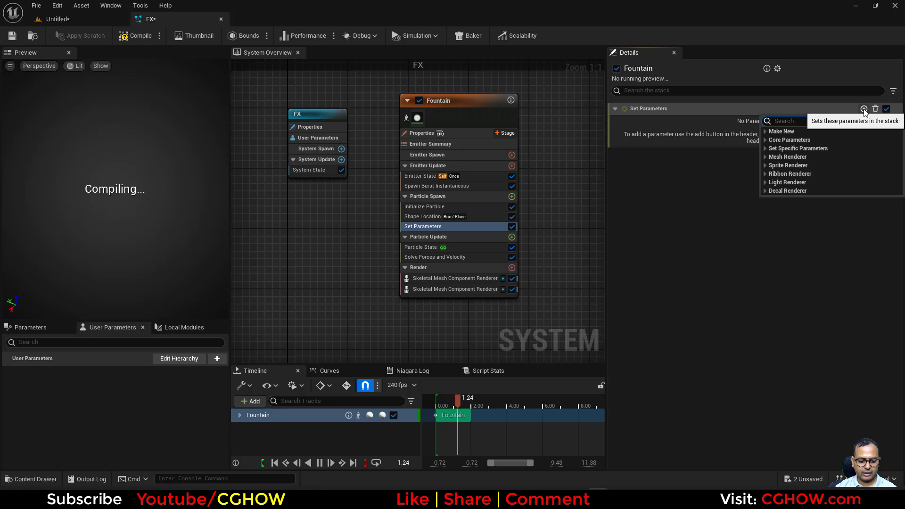
{"action": "type", "text": "vis"}
{"action": "left_click", "coordinate": [833, 138]}
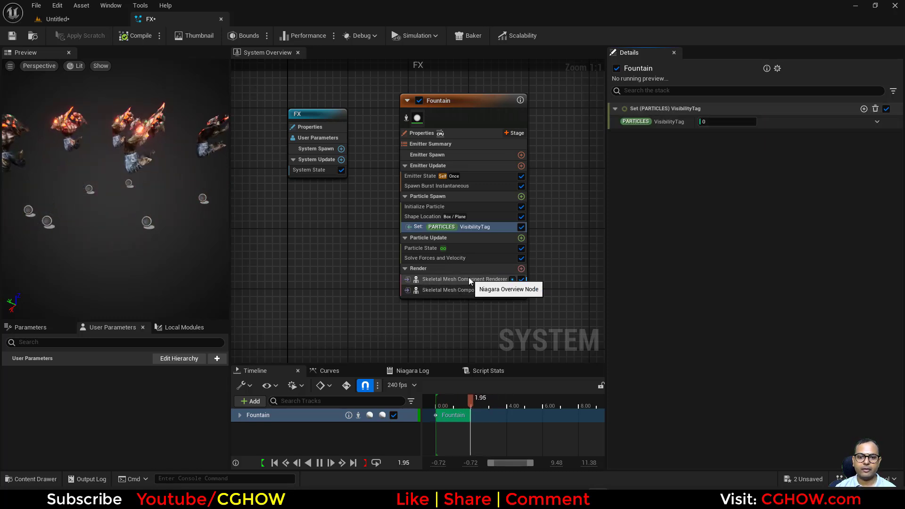
Check the first renderer's Renderer Visibility, try VisibilityTag at 1, and assign a Random Range Int input to VisibilityTag.
{"action": "left_click", "coordinate": [448, 279]}
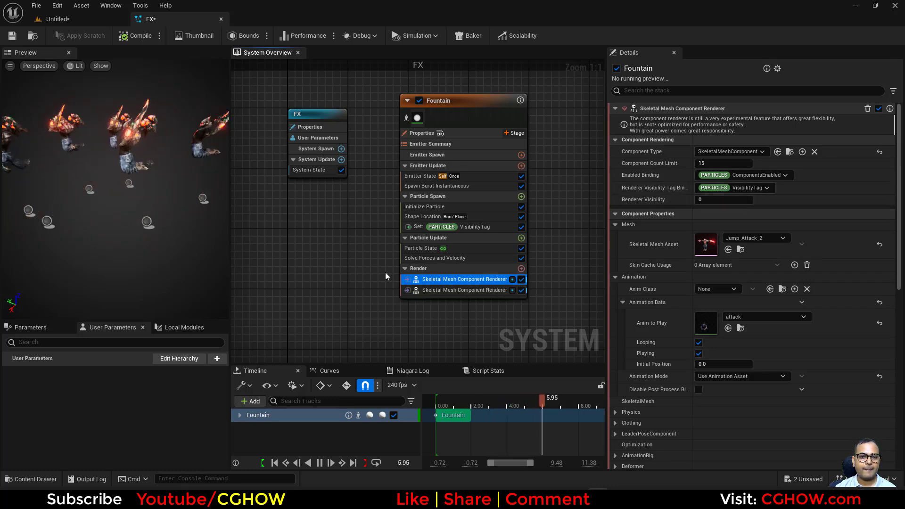
{"action": "left_click", "coordinate": [465, 227]}
{"action": "left_click", "coordinate": [727, 122]}
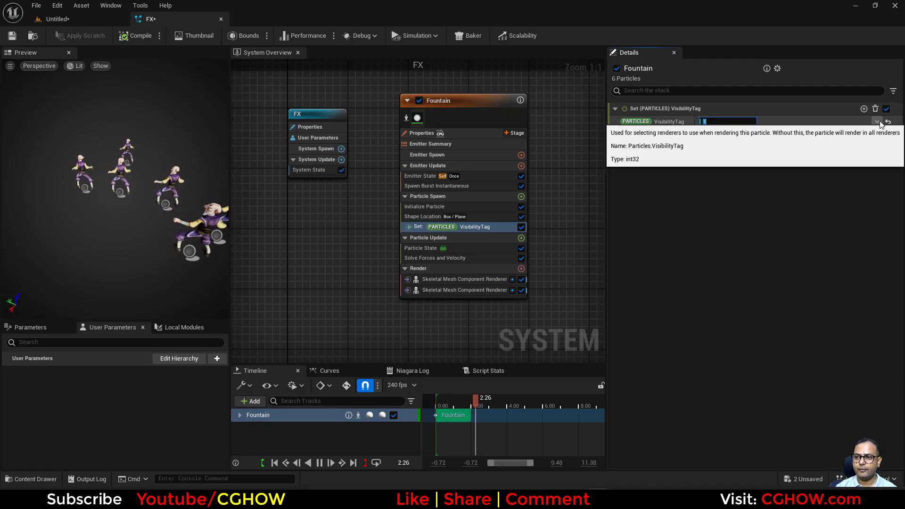
{"action": "type", "text": "ran"}
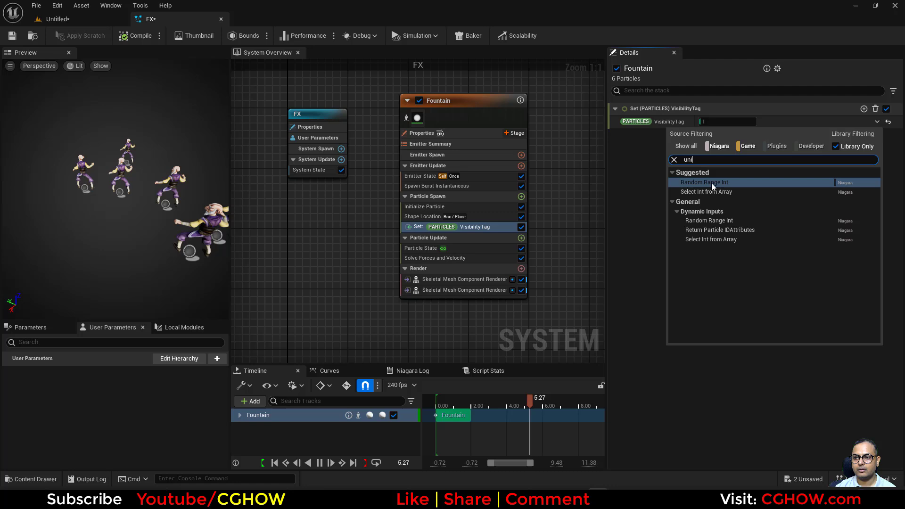
{"action": "left_click", "coordinate": [712, 183]}
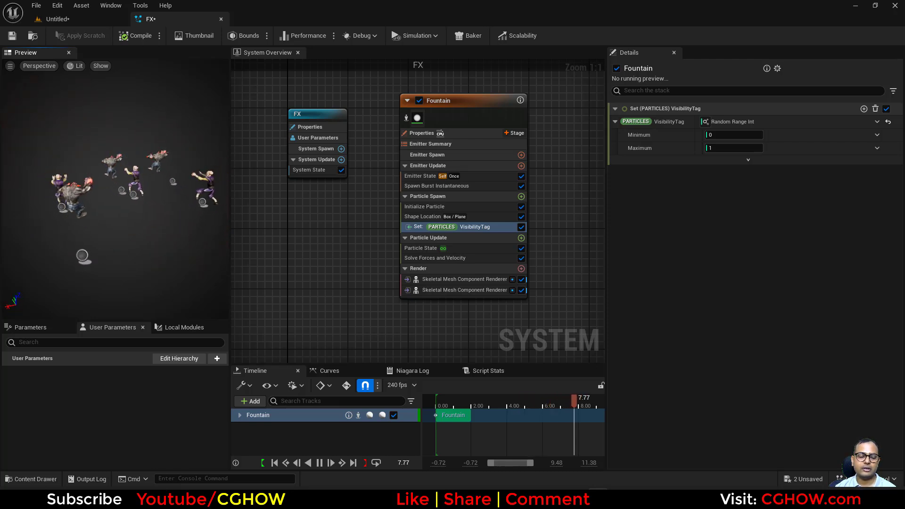
Set the Spawn Burst Instantaneous module's Spawn Count to 50 and inspect the random mix of characters in the preview.
{"action": "left_click", "coordinate": [458, 187]}
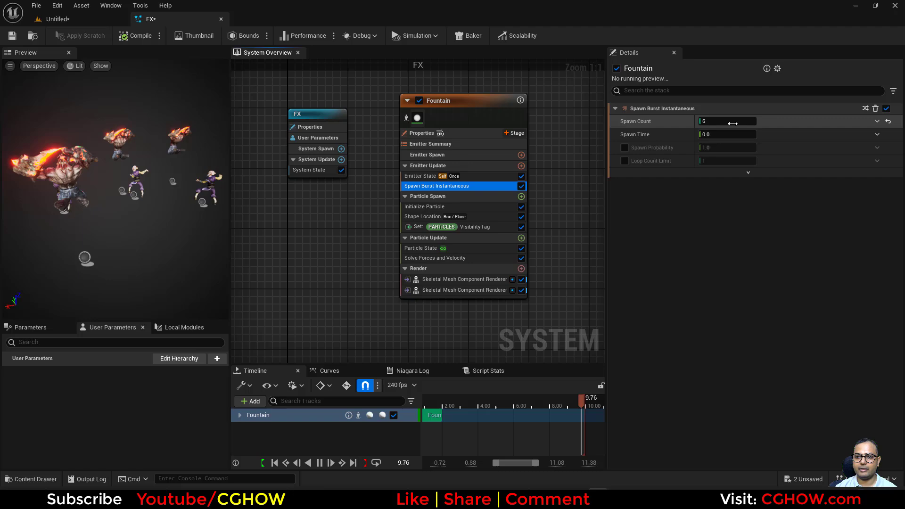
{"action": "left_click", "coordinate": [731, 121]}
{"action": "type", "text": "50"}
{"action": "key", "text": "Return"}
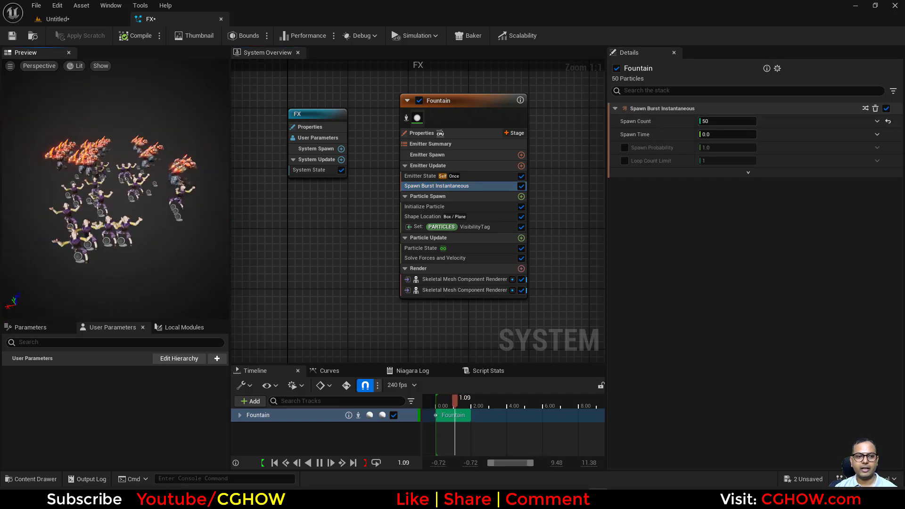
{"action": "left_click_drag", "start_coordinate": [127, 171], "coordinate": [77, 203]}
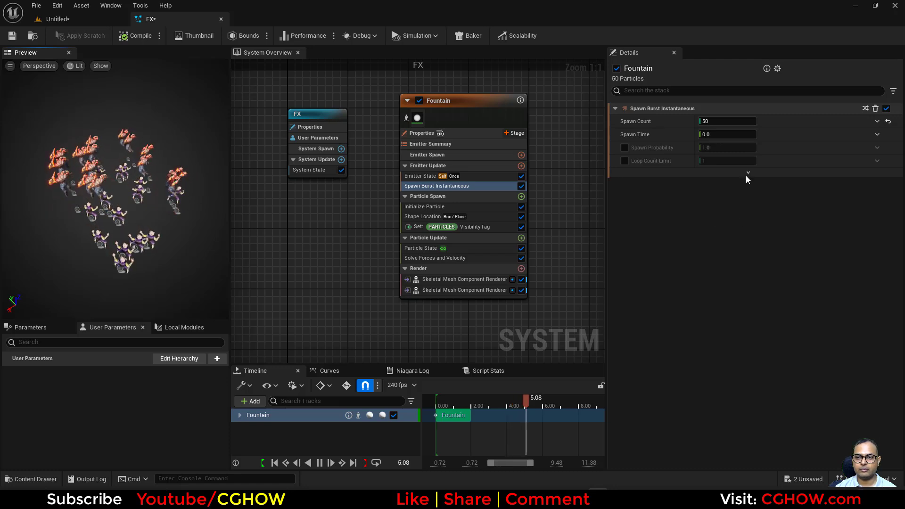
{"action": "left_click", "coordinate": [478, 226]}
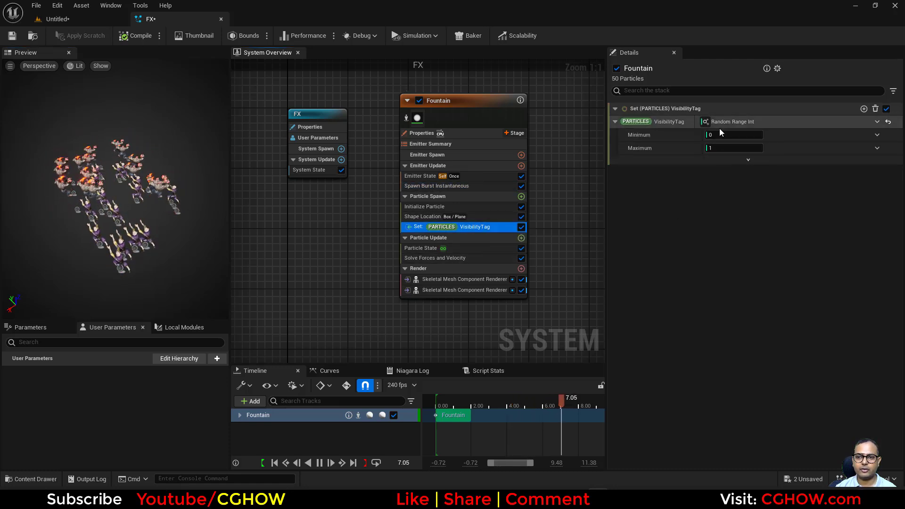
{"action": "left_click_drag", "start_coordinate": [136, 191], "coordinate": [83, 201]}
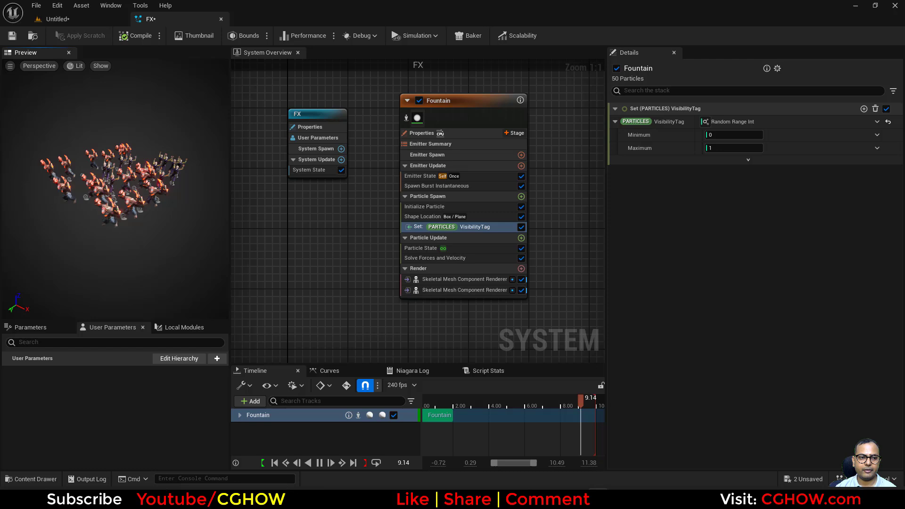
Duplicate the Magic_Heal Skeletal Mesh Component Renderer and select the copy at the end of the Render group.
{"action": "left_click", "coordinate": [485, 290]}
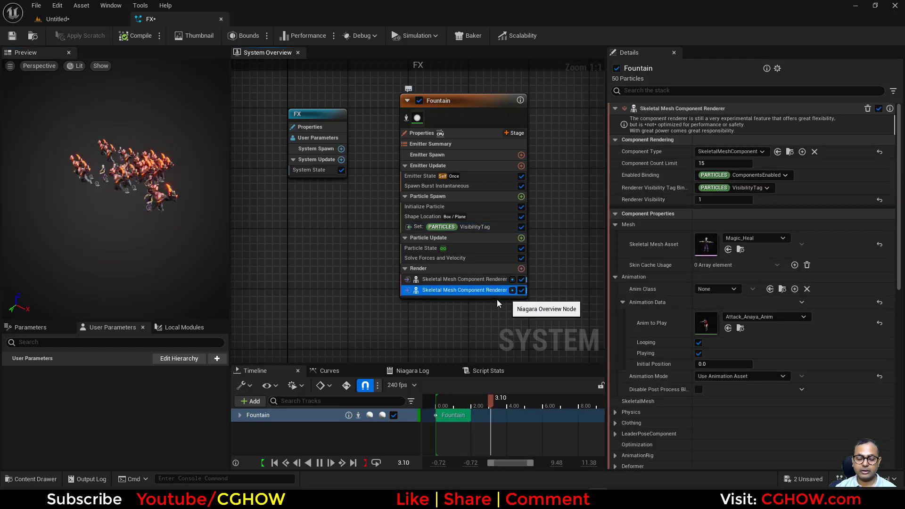
{"action": "key", "text": "ctrl+v"}
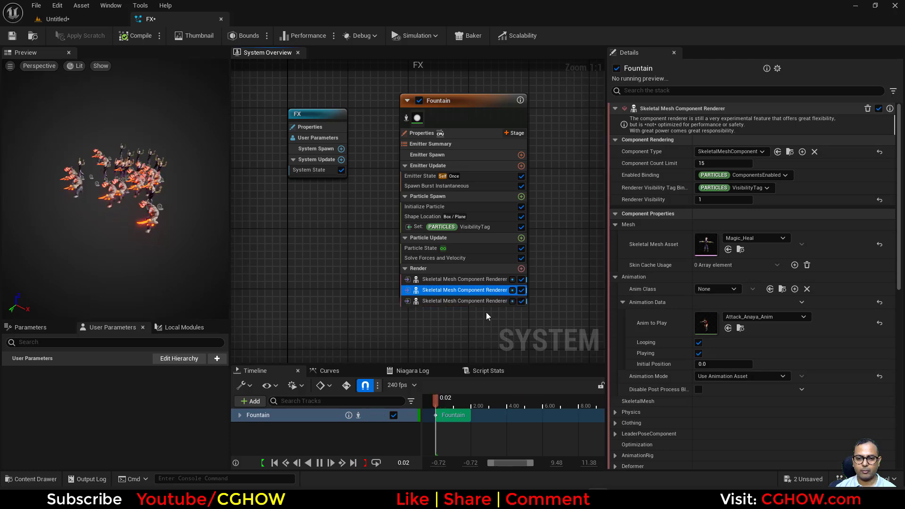
{"action": "left_click", "coordinate": [481, 301]}
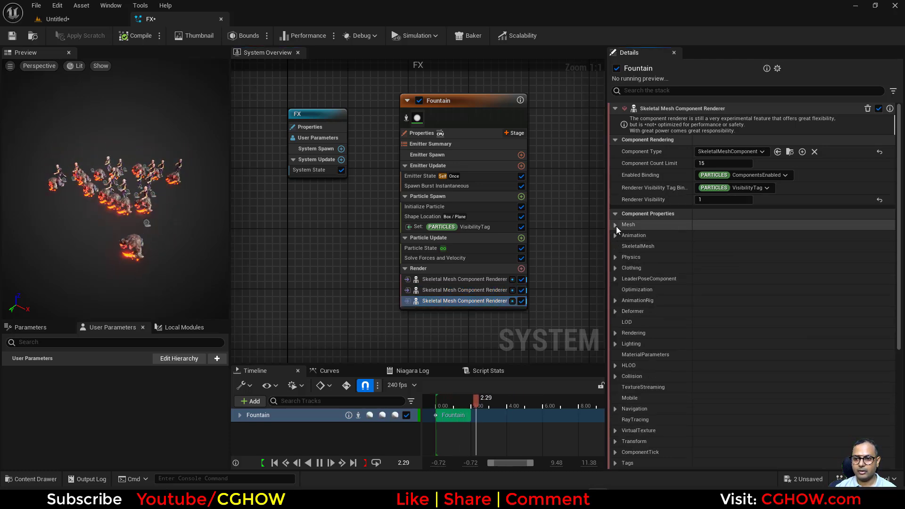
Set the third renderer's Skeletal Mesh Asset to MONSTER01.
{"action": "left_click", "coordinate": [616, 225]}
{"action": "left_click", "coordinate": [730, 239]}
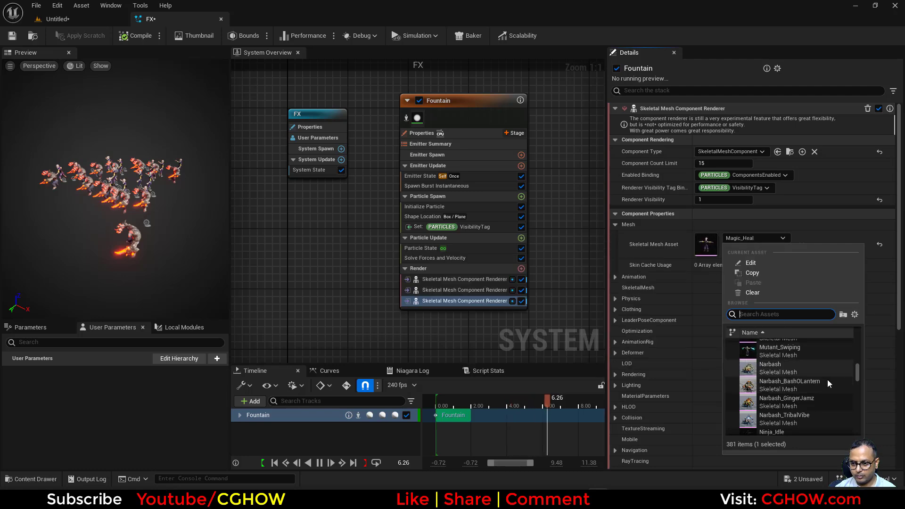
{"action": "scroll", "coordinate": [821, 377], "scroll_direction": "up", "scroll_amount": 3}
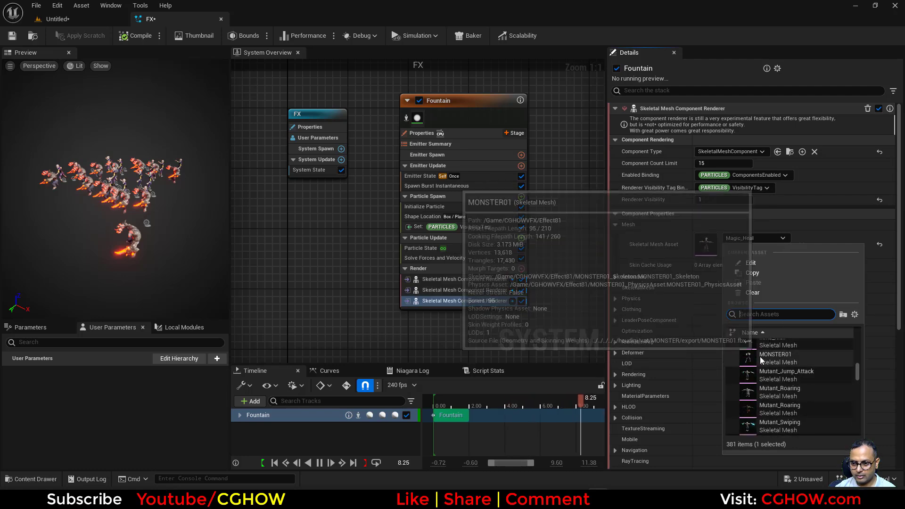
{"action": "left_click", "coordinate": [760, 357]}
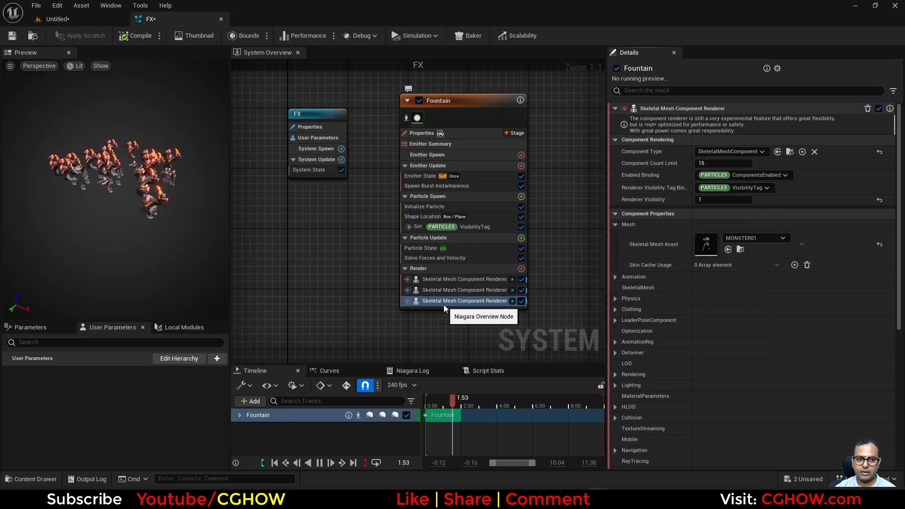
Disable the first two renderers and the VisibilityTag module, and set the third renderer's Renderer Visibility to 0.
{"action": "left_click", "coordinate": [522, 290]}
{"action": "left_click", "coordinate": [522, 279]}
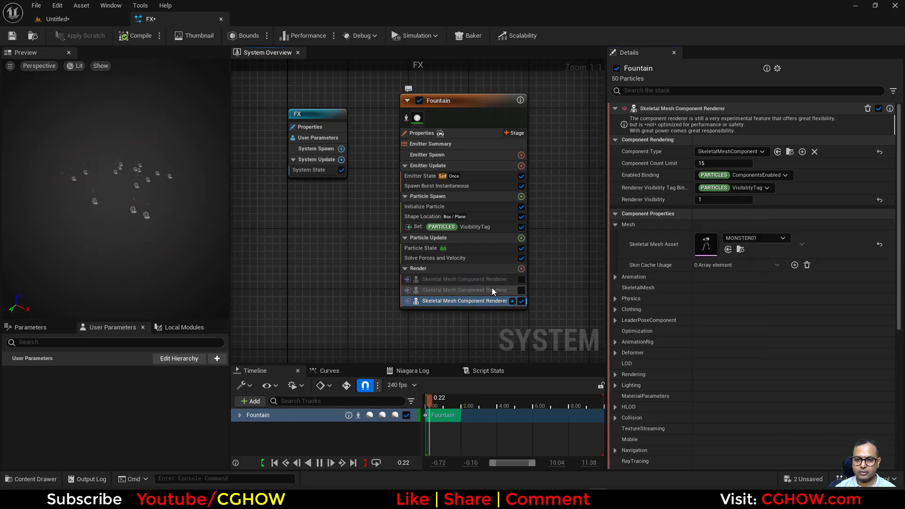
{"action": "left_click", "coordinate": [459, 301]}
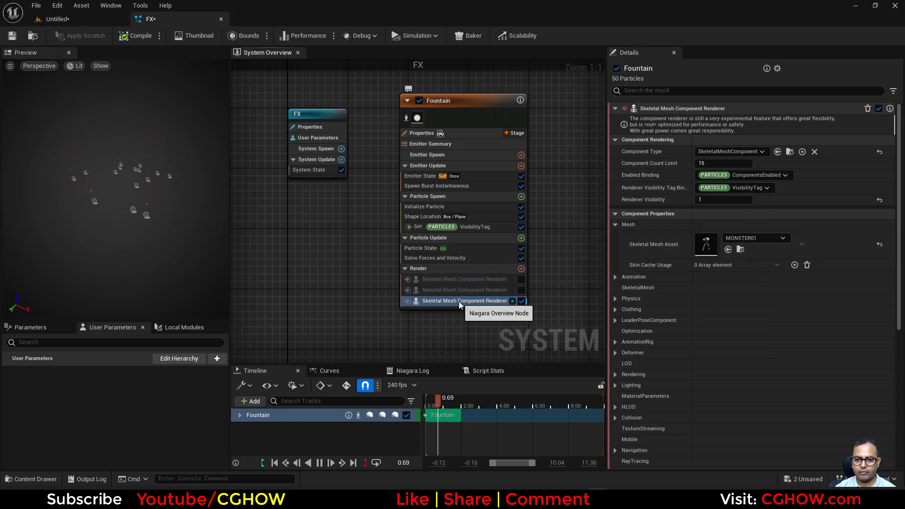
{"action": "left_click", "coordinate": [521, 228]}
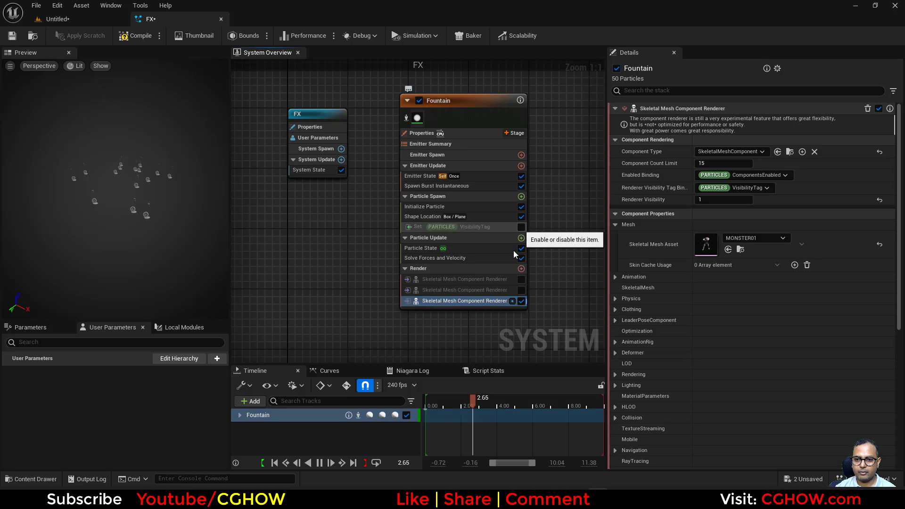
{"action": "left_click", "coordinate": [717, 200]}
{"action": "key", "text": "Return"}
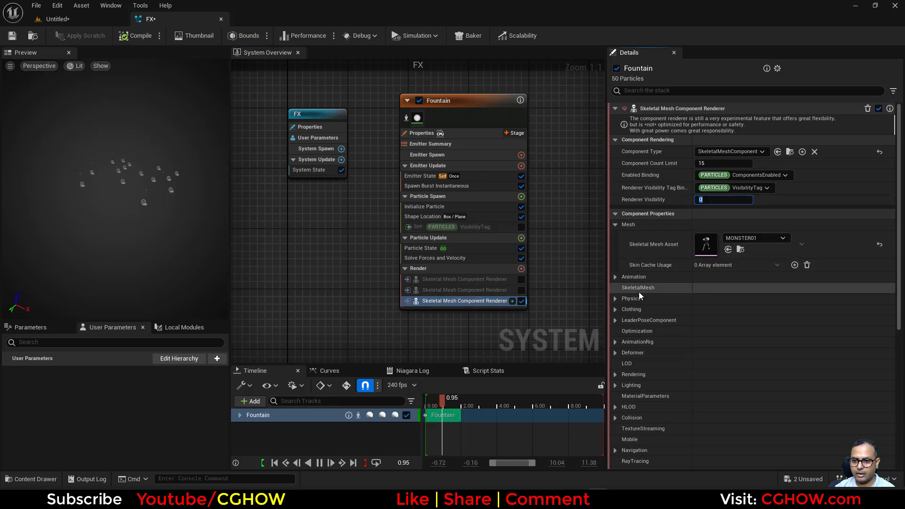
Set the MONSTER01 renderer's Anim to Play to the monster Animation Composite.
{"action": "left_click", "coordinate": [616, 277]}
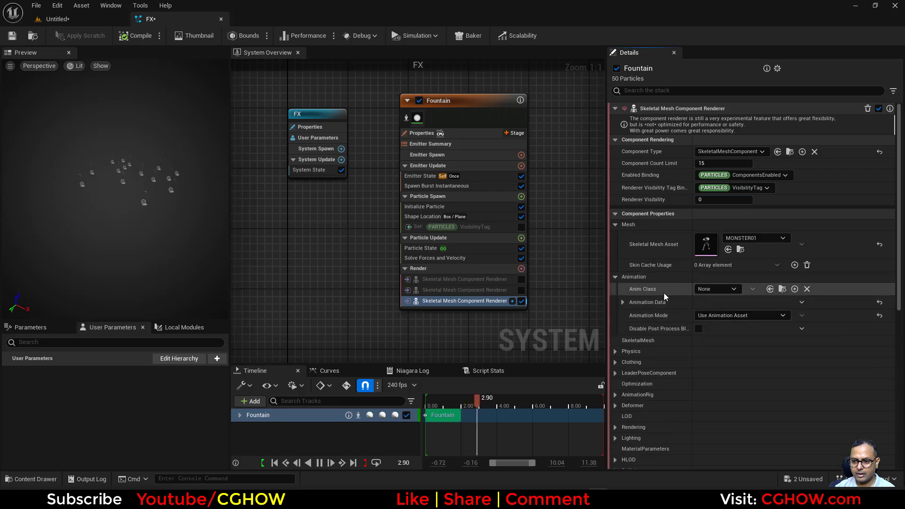
{"action": "left_click", "coordinate": [623, 302]}
{"action": "left_click", "coordinate": [754, 315]}
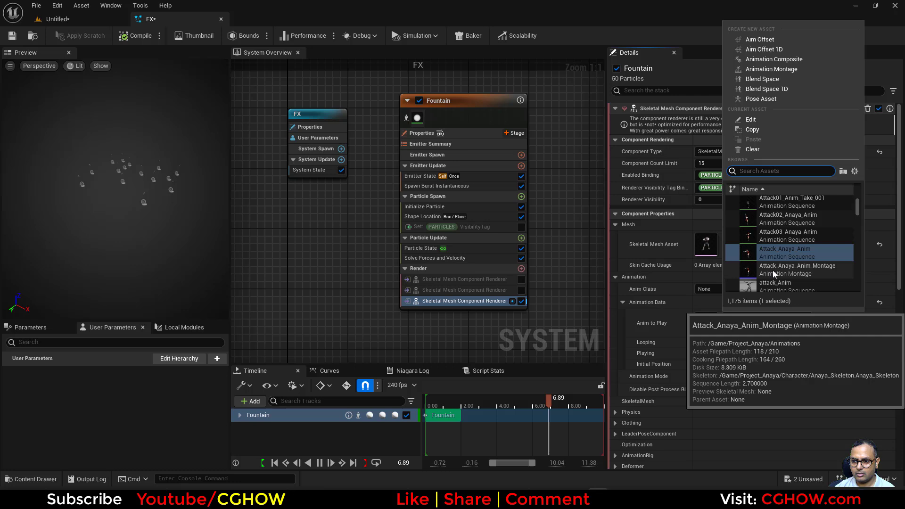
{"action": "left_click", "coordinate": [774, 270]}
{"action": "left_click", "coordinate": [751, 318]}
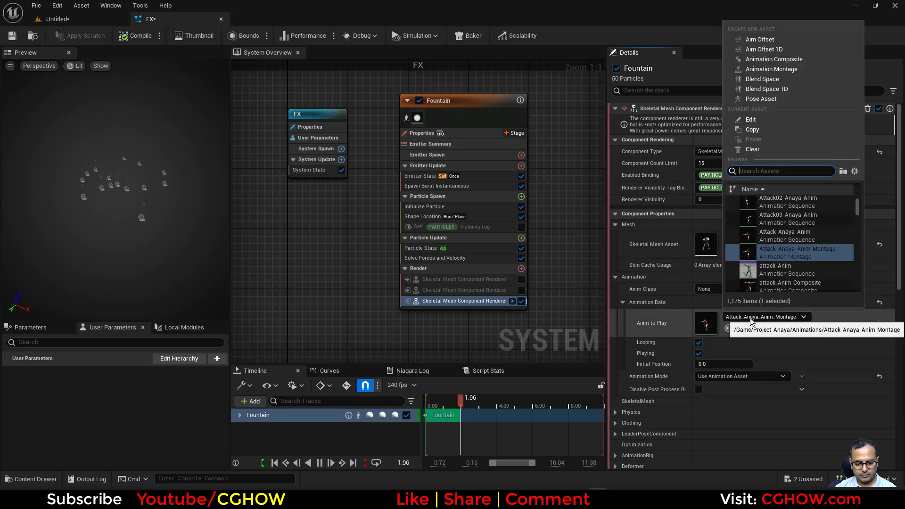
{"action": "type", "text": "monste"}
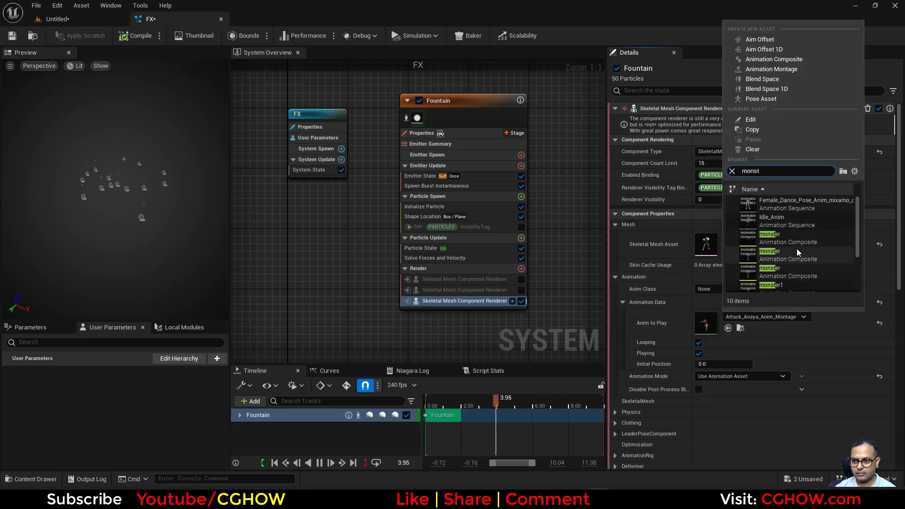
{"action": "left_click", "coordinate": [783, 242]}
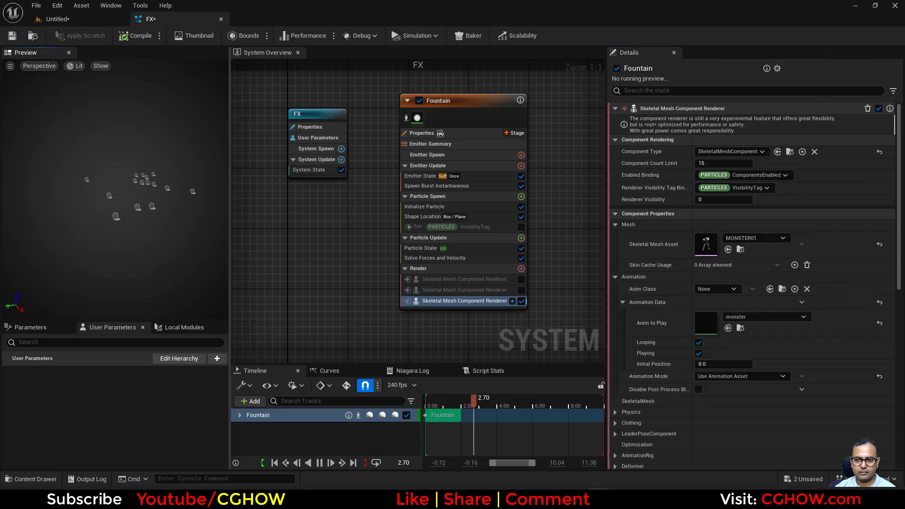
Replace the third renderer's Skeletal Mesh Asset with Pain_Gesture.
{"action": "left_click", "coordinate": [745, 239]}
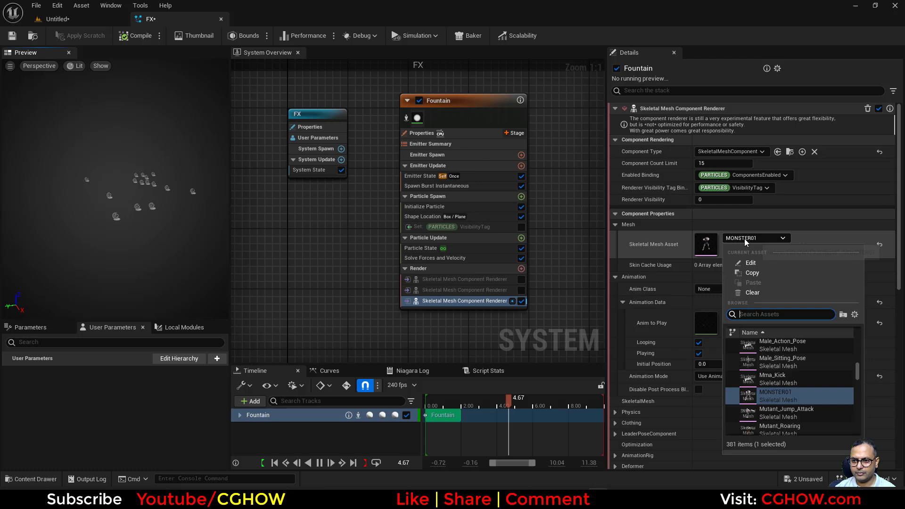
{"action": "scroll", "coordinate": [816, 393], "scroll_direction": "down", "scroll_amount": 2}
{"action": "scroll", "coordinate": [816, 389], "scroll_direction": "down", "scroll_amount": 5}
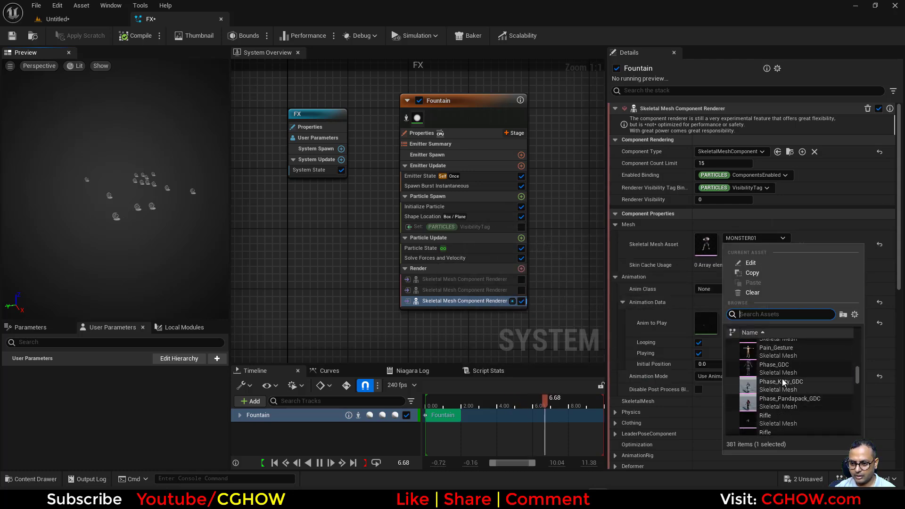
{"action": "left_click", "coordinate": [766, 349]}
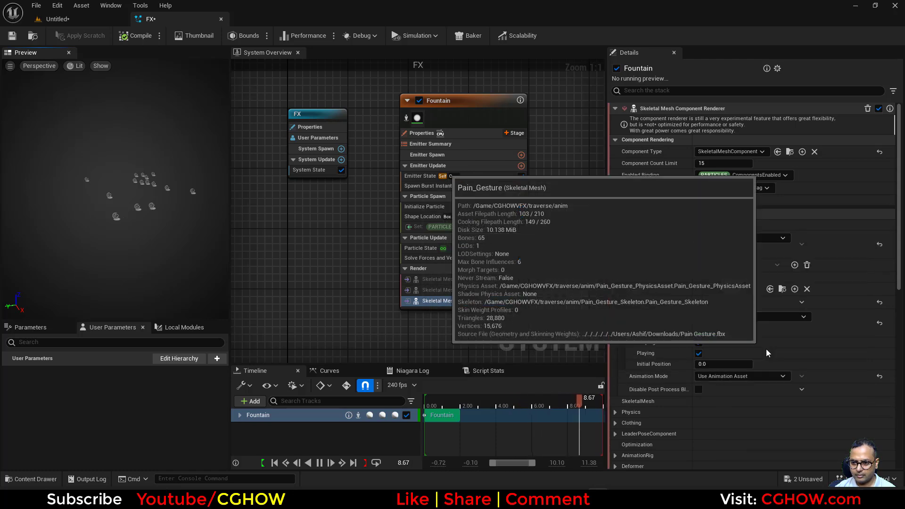
Set the Pain_Gesture renderer's Anim to Play to Pain_Gesture_Anim_mixamo_com.
{"action": "left_click", "coordinate": [768, 320]}
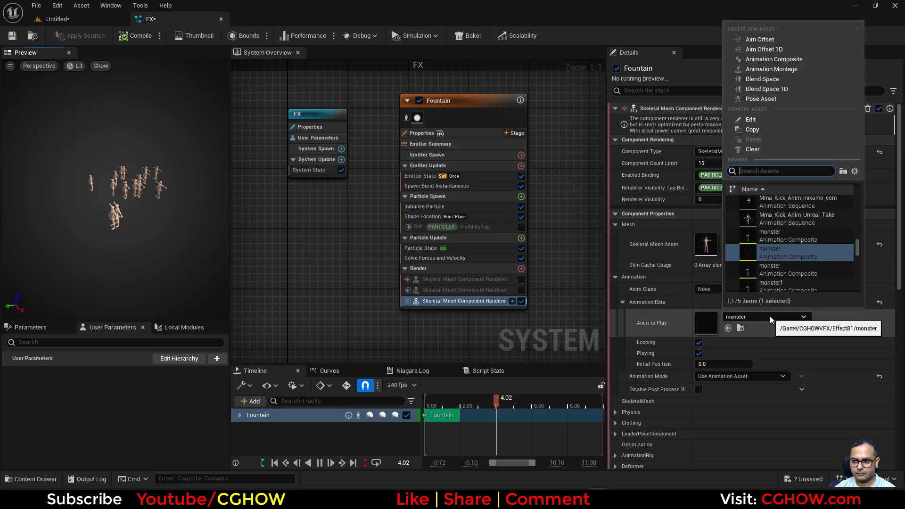
{"action": "left_click", "coordinate": [750, 319]}
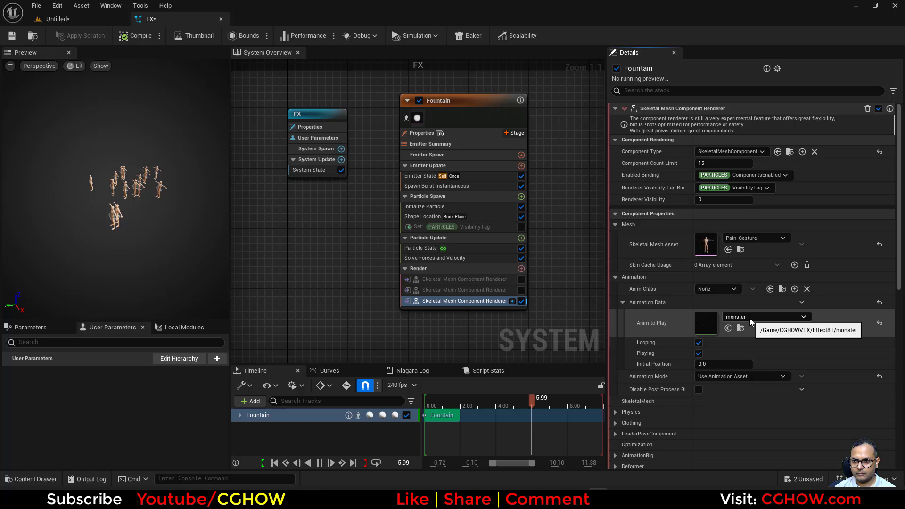
{"action": "left_click", "coordinate": [749, 318]}
{"action": "type", "text": "pain"}
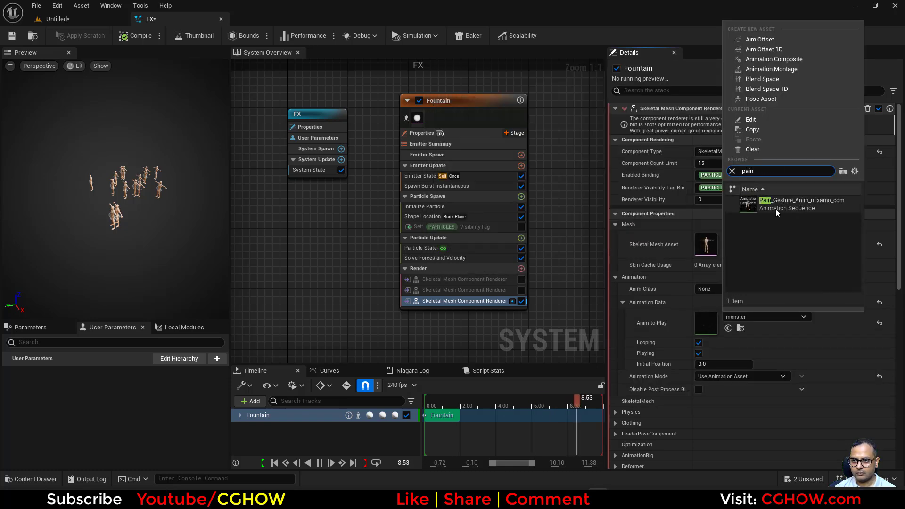
{"action": "left_click", "coordinate": [776, 208]}
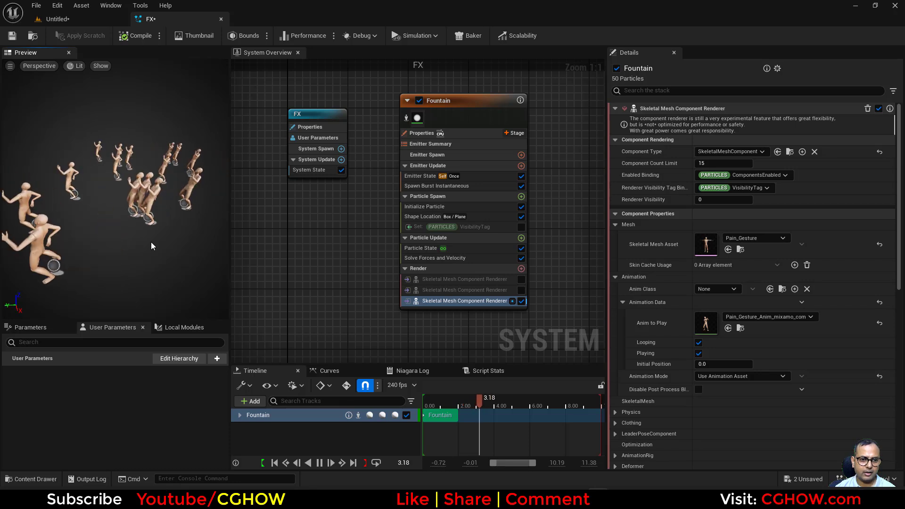
Set the Pain_Gesture renderer's Renderer Visibility to 2, re-enable the first two renderers, and review each renderer's settings.
{"action": "left_click", "coordinate": [723, 199]}
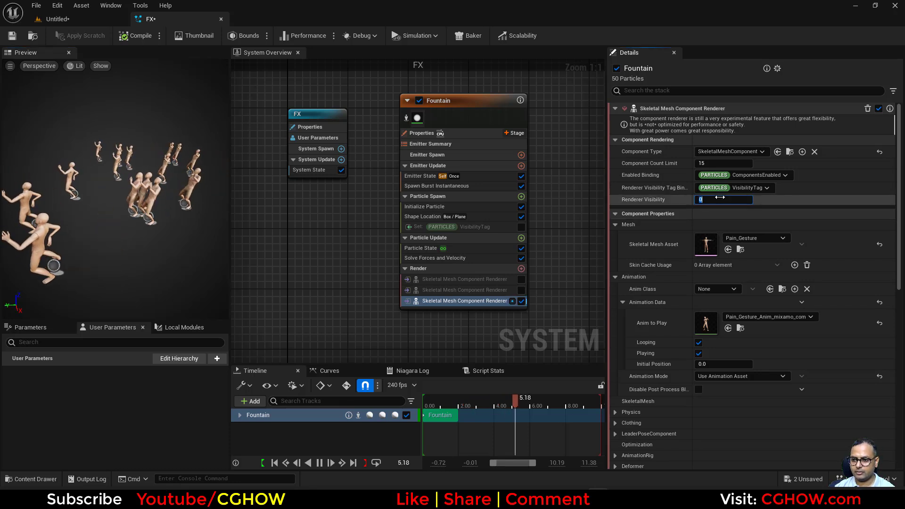
{"action": "type", "text": "2"}
{"action": "key", "text": "Return"}
{"action": "left_click", "coordinate": [521, 290]}
{"action": "left_click", "coordinate": [521, 279]}
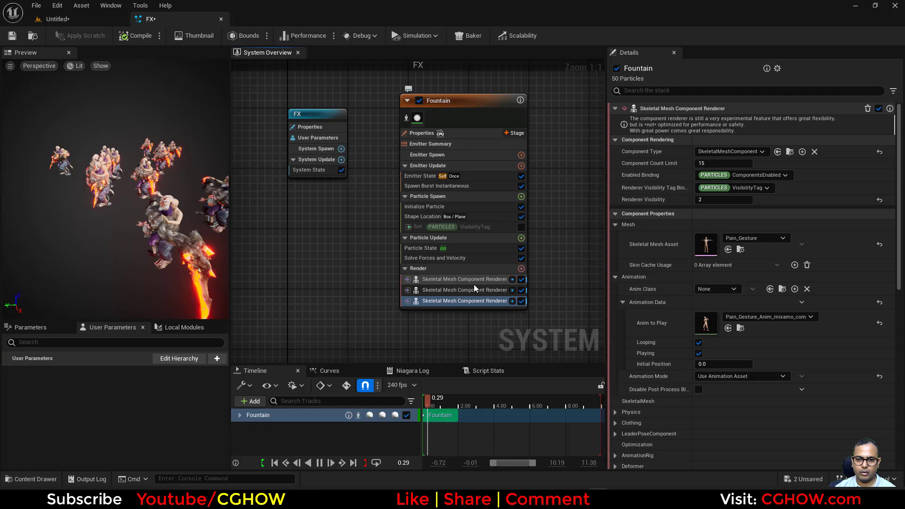
{"action": "left_click", "coordinate": [474, 280]}
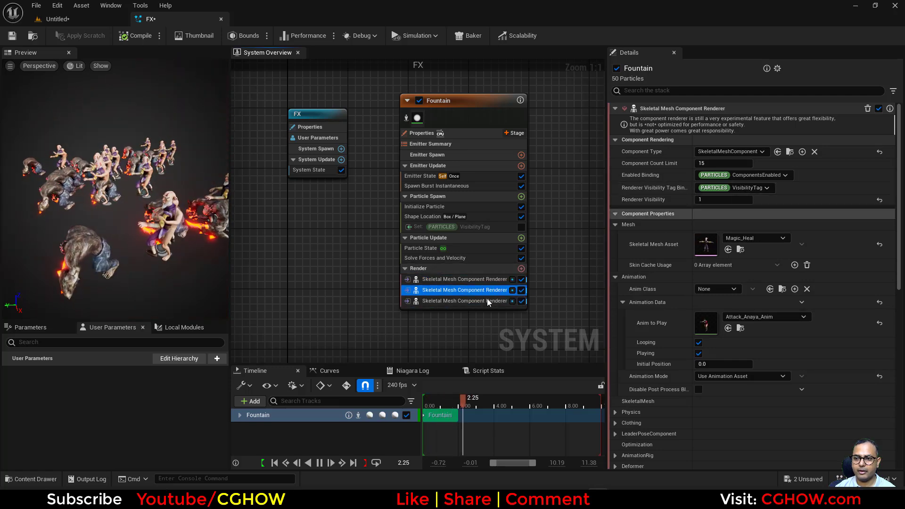
{"action": "left_click", "coordinate": [468, 301]}
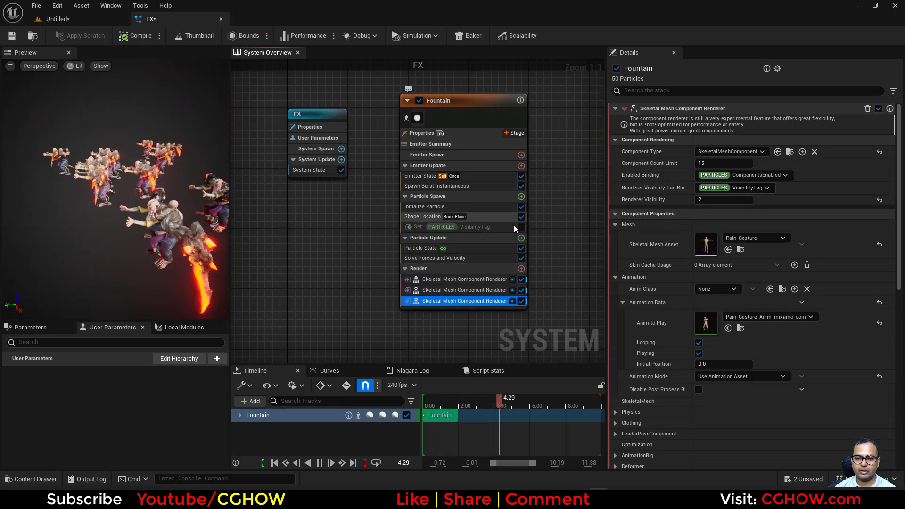
Enable the VisibilityTag module in Particle Spawn and set its Random Range Int maximum to 2, checking the mix in the preview.
{"action": "left_click", "coordinate": [485, 226]}
{"action": "left_click", "coordinate": [733, 148]}
{"action": "type", "text": "2"}
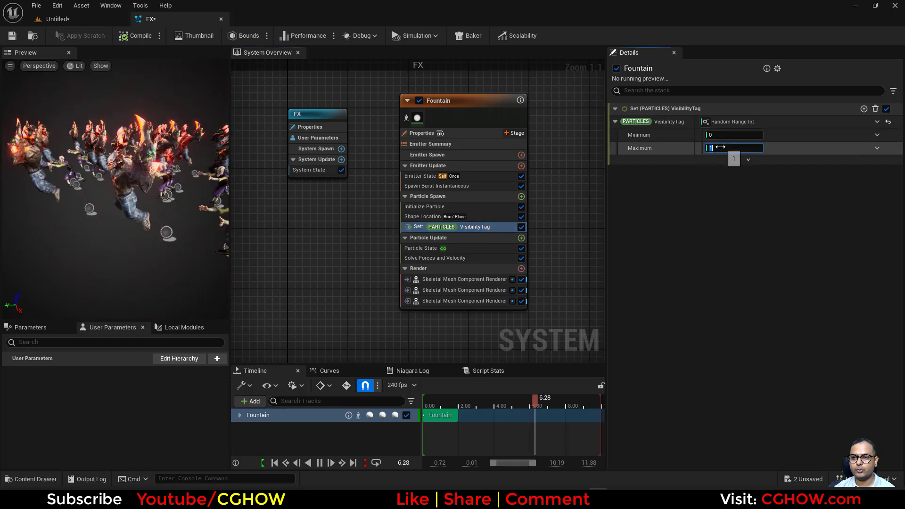
{"action": "key", "text": "Return"}
{"action": "left_click_drag", "start_coordinate": [141, 216], "coordinate": [219, 217]}
{"action": "left_click_drag", "start_coordinate": [113, 208], "coordinate": [210, 224]}
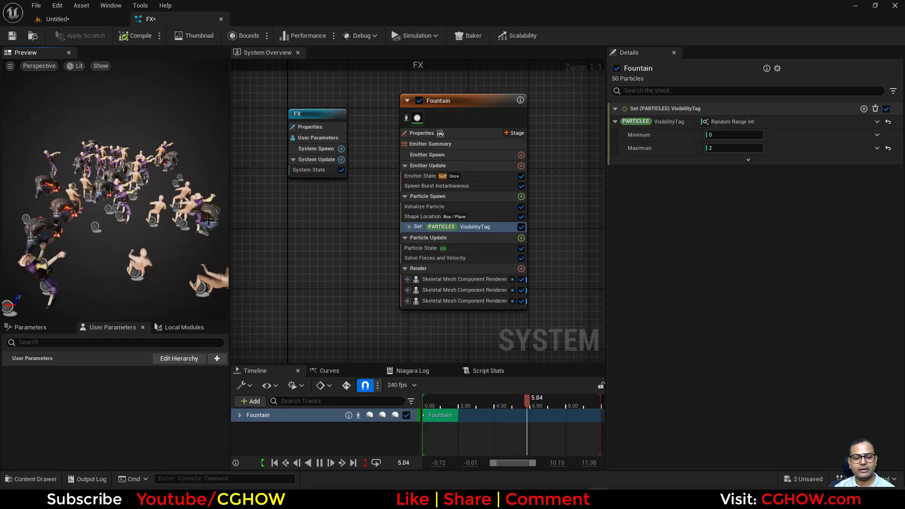
{"action": "scroll", "coordinate": [200, 212], "scroll_direction": "down", "scroll_amount": 3}
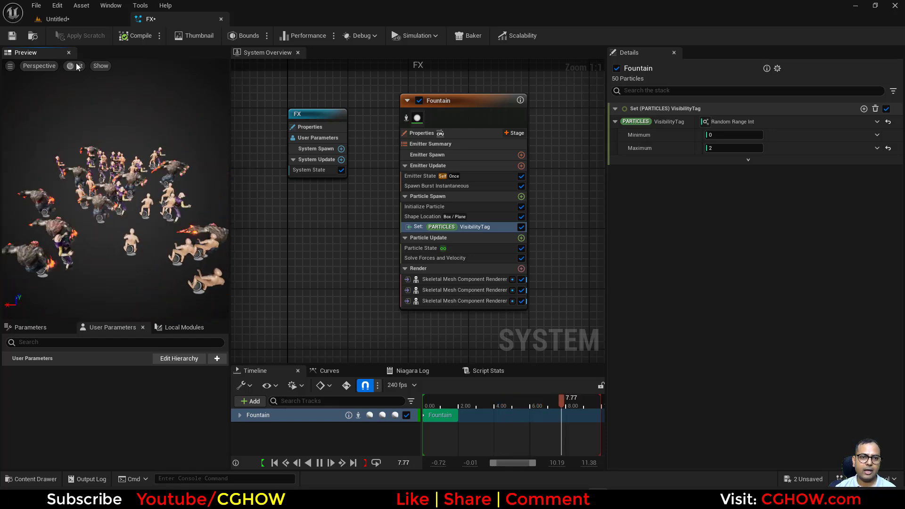
Switch to the Untitled level and examine the spawned characters from several viewpoints with game view toggled on.
{"action": "left_click", "coordinate": [57, 19]}
{"action": "left_click_drag", "start_coordinate": [358, 260], "coordinate": [399, 227]}
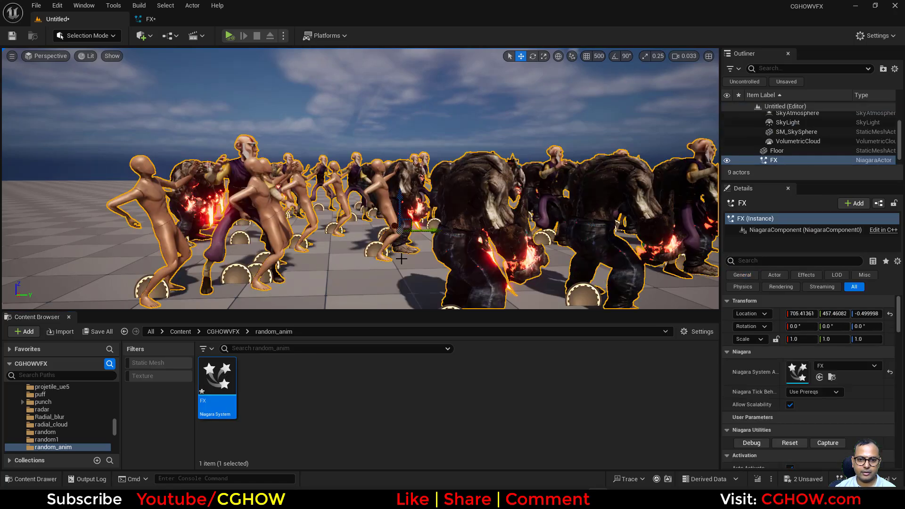
{"action": "scroll", "coordinate": [500, 260], "scroll_direction": "down", "scroll_amount": 4}
{"action": "right_click_drag", "start_coordinate": [483, 271], "coordinate": [458, 262]}
{"action": "key", "text": "w"}
{"action": "scroll", "coordinate": [465, 264], "scroll_direction": "up", "scroll_amount": 4}
{"action": "key", "text": "s"}
{"action": "mouse_move", "coordinate": [514, 254]}
{"action": "right_mouse_down"}
{"action": "mouse_move", "coordinate": [513, 287]}
{"action": "mouse_move", "coordinate": [513, 249]}
{"action": "right_mouse_up"}
{"action": "key", "text": "g"}
{"action": "key", "text": "s"}
{"action": "key", "text": "w"}
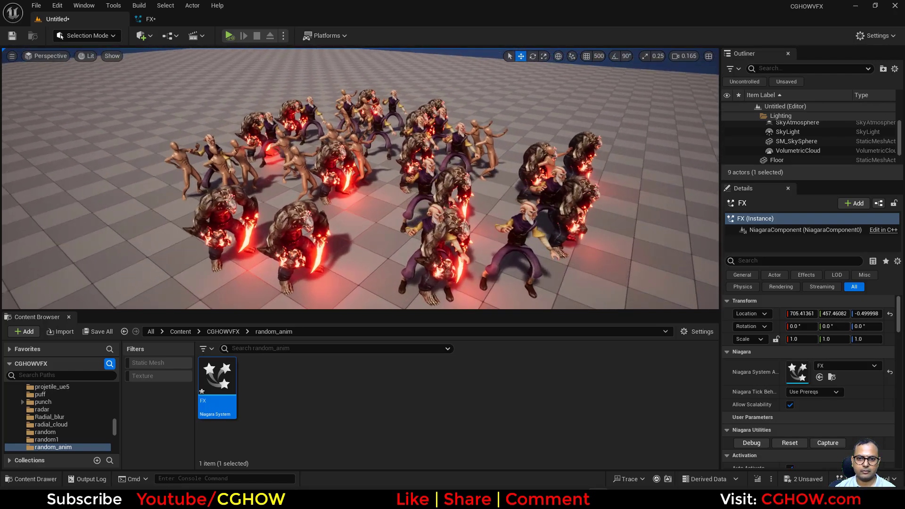
Simulate the level to check the random character spawning from farther away.
{"action": "left_click", "coordinate": [229, 36]}
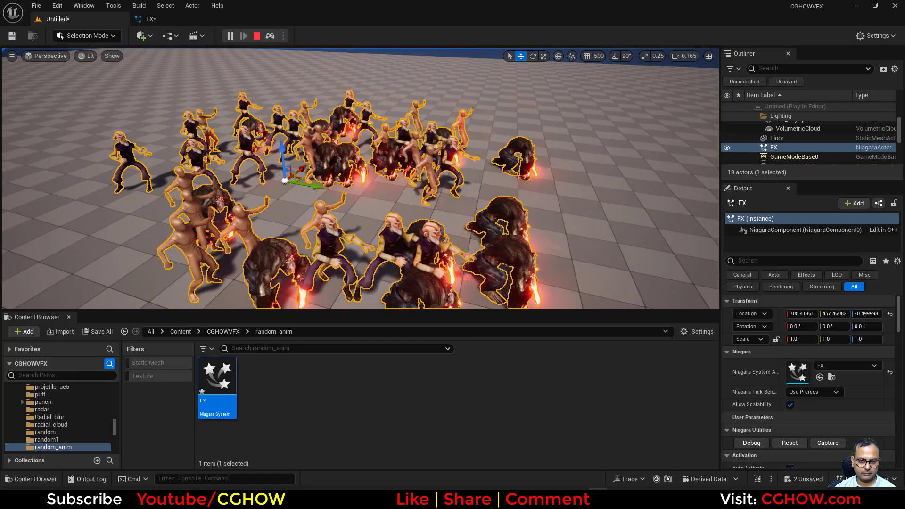
{"action": "scroll", "coordinate": [378, 175], "scroll_direction": "down", "scroll_amount": 4}
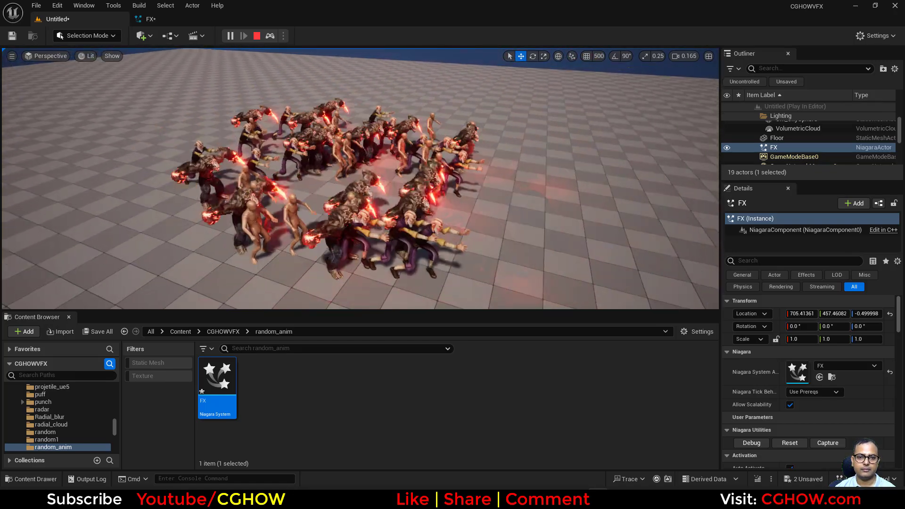